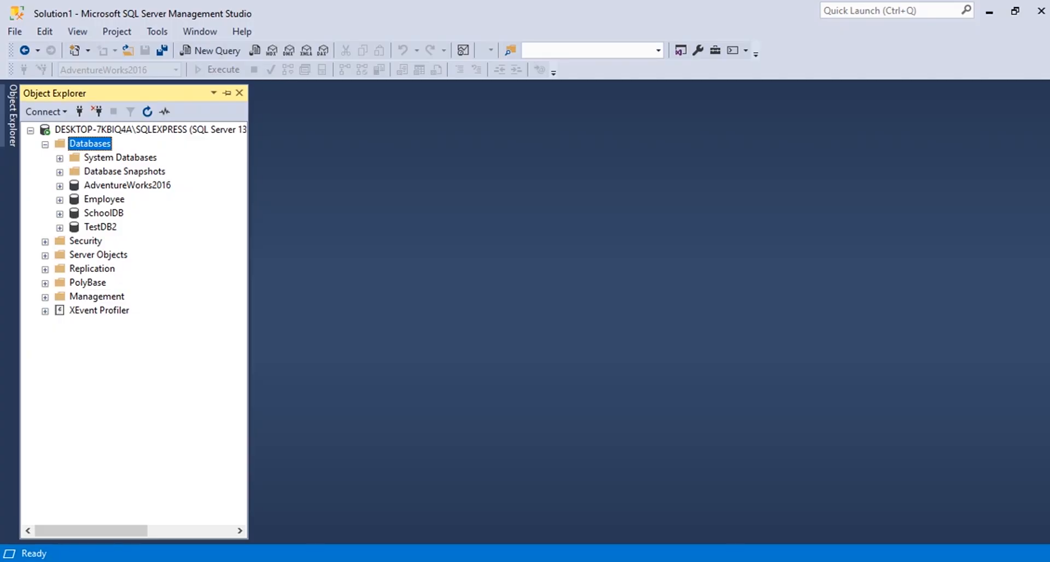
# Open the Restore Database dialog for the server's Databases folder.
pyautogui.press('Left')
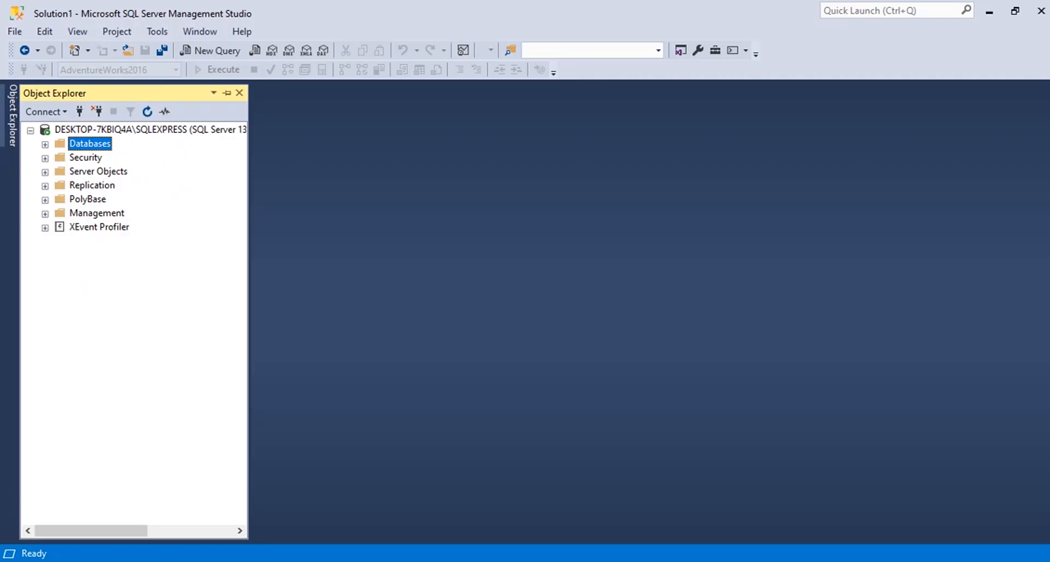
pyautogui.hotkey('shift', 'F10')
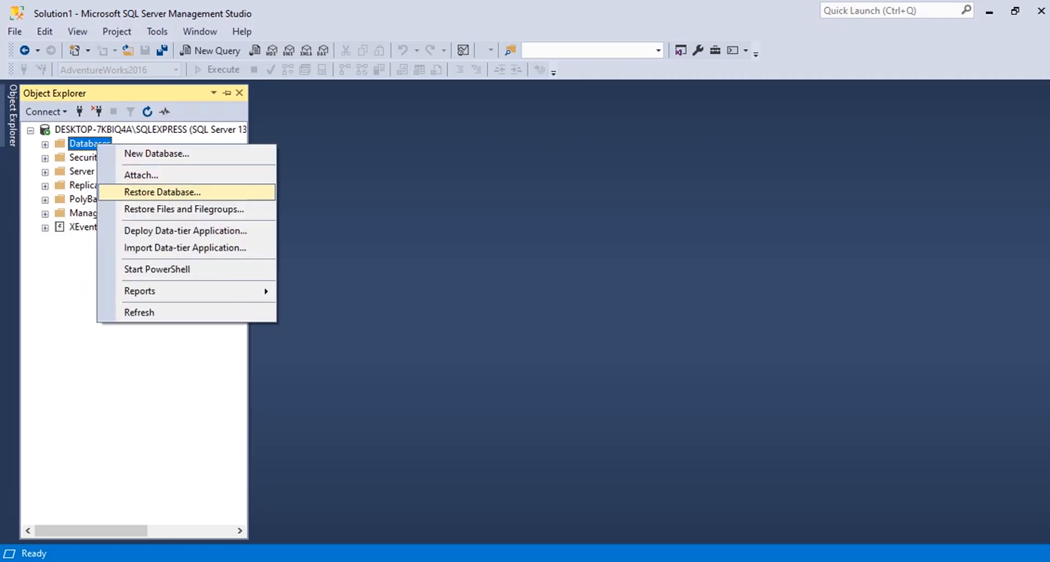
pyautogui.rightClick(78, 142)
pyautogui.press('Down')
pyautogui.press('Down')
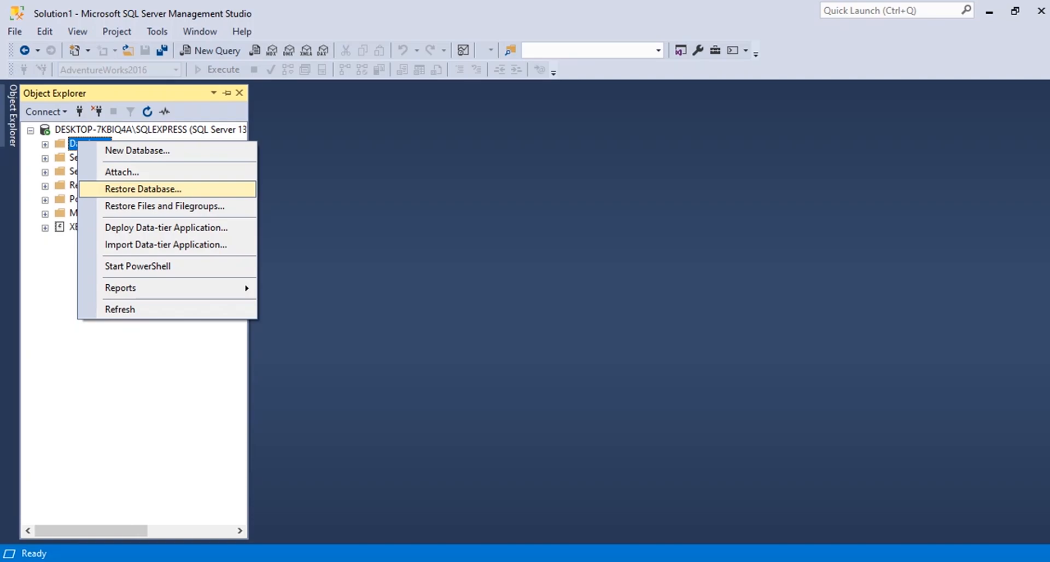
pyautogui.press('Return')
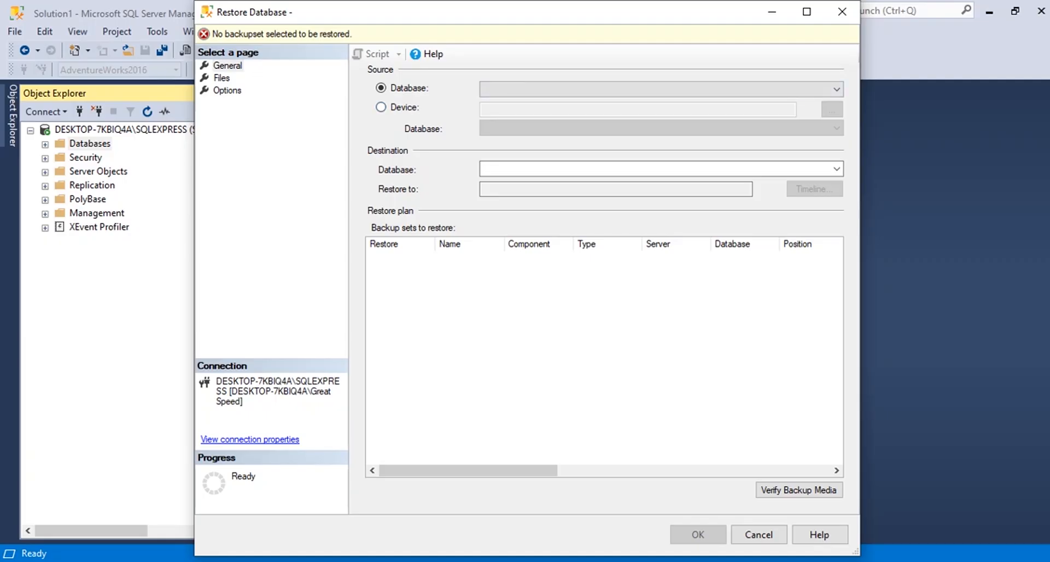
# Set the restore source to Device and browse for a backup file to add as backup media.
pyautogui.click(381, 107)
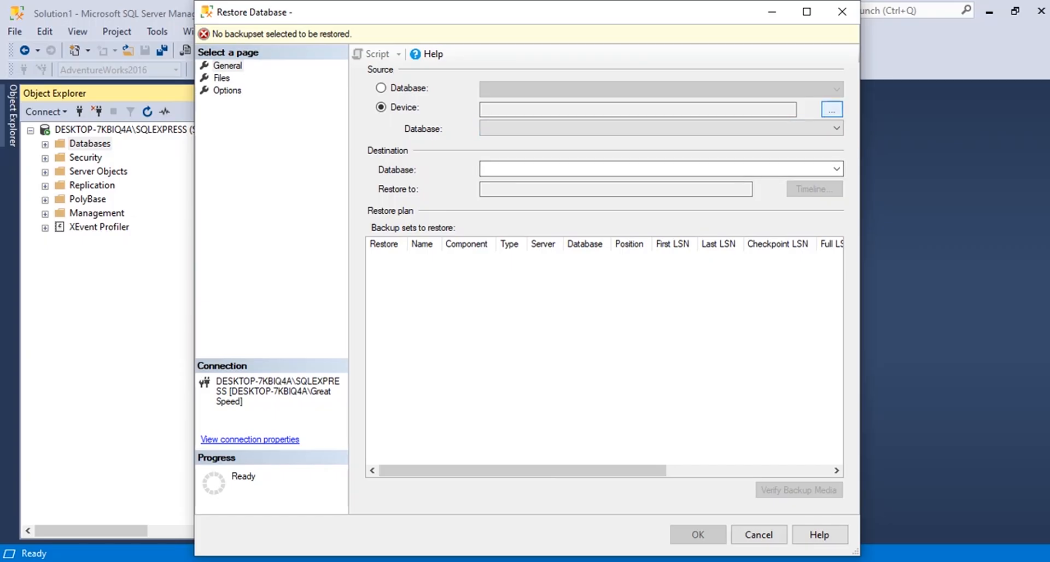
pyautogui.click(832, 109)
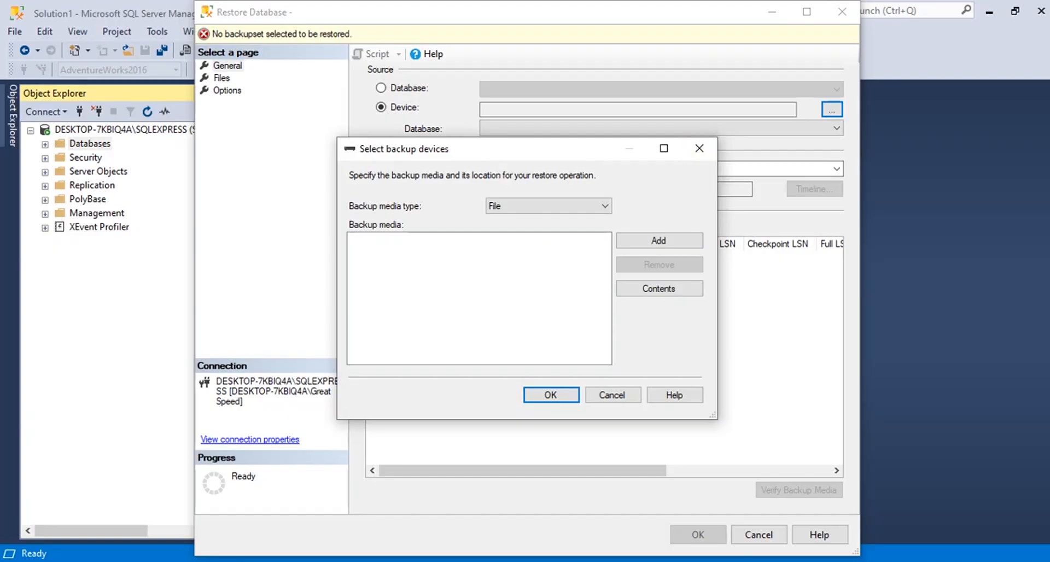
pyautogui.click(659, 241)
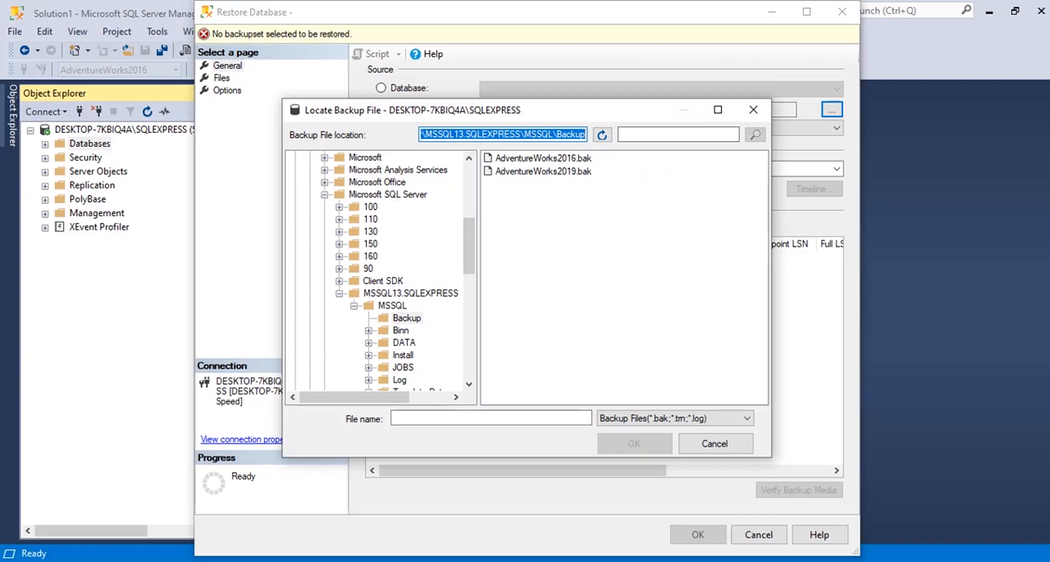
pyautogui.moveTo(600, 174); pyautogui.dragTo(578, 152)
pyautogui.click(624, 202)
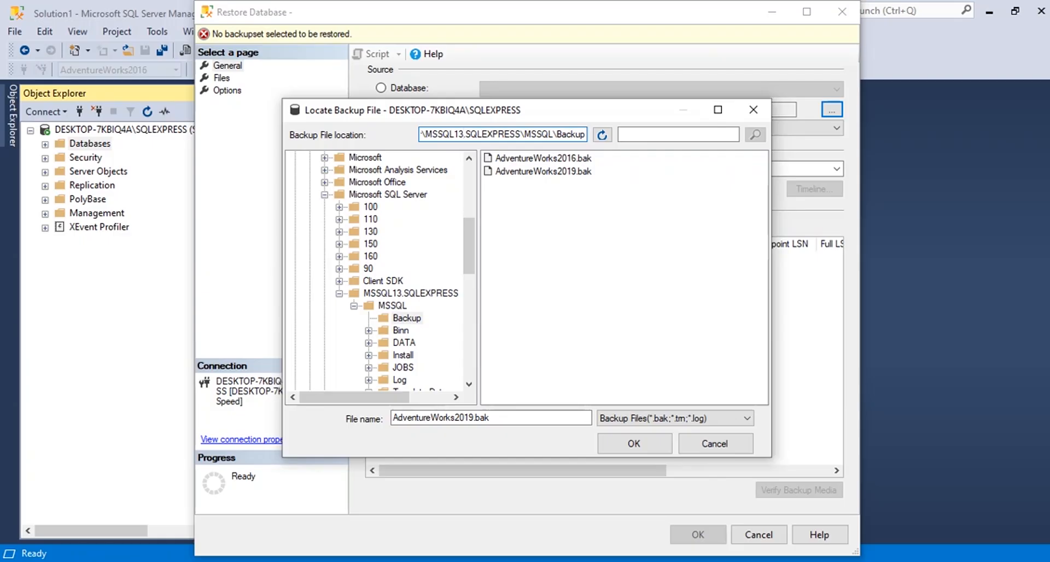
# Copy the backup file location and open C:\Program Files\Microsoft SQL Server\MSSQL13.SQLEXPRESS\MSSQL\Backup in a new File Explorer window.
pyautogui.hotkey('ctrl', 'a')
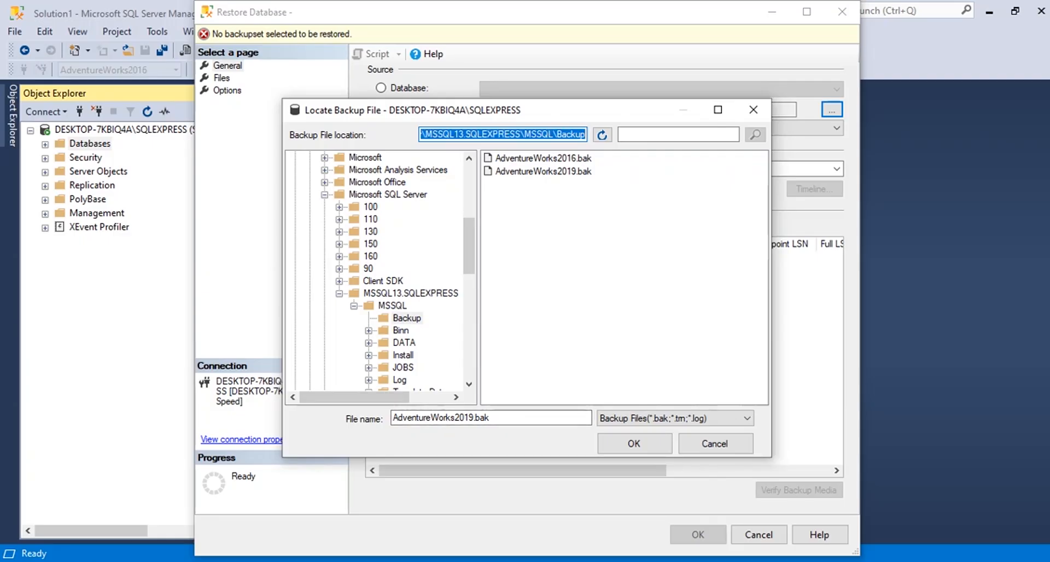
pyautogui.click(355, 561)
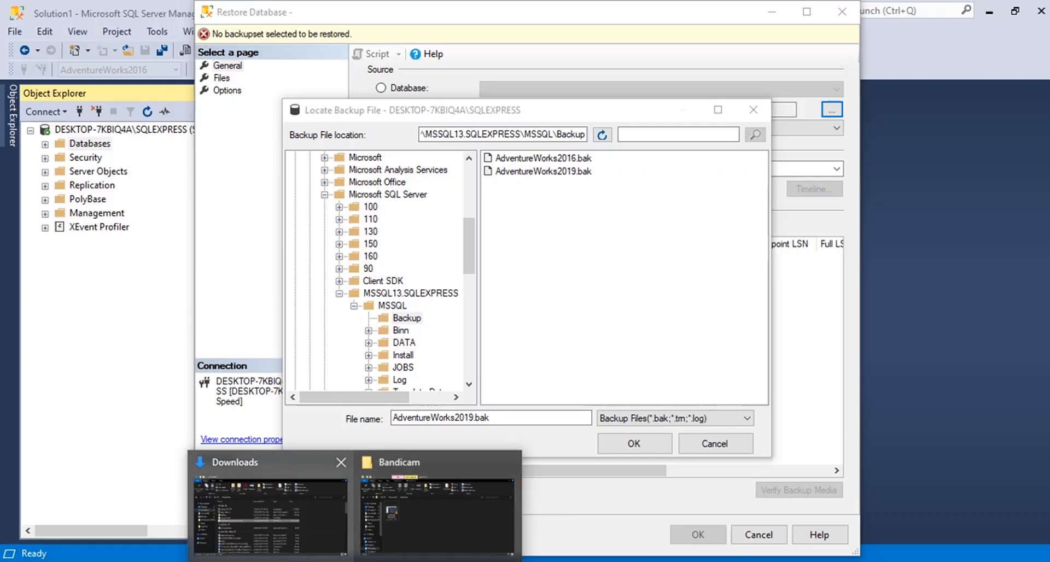
pyautogui.click(271, 509)
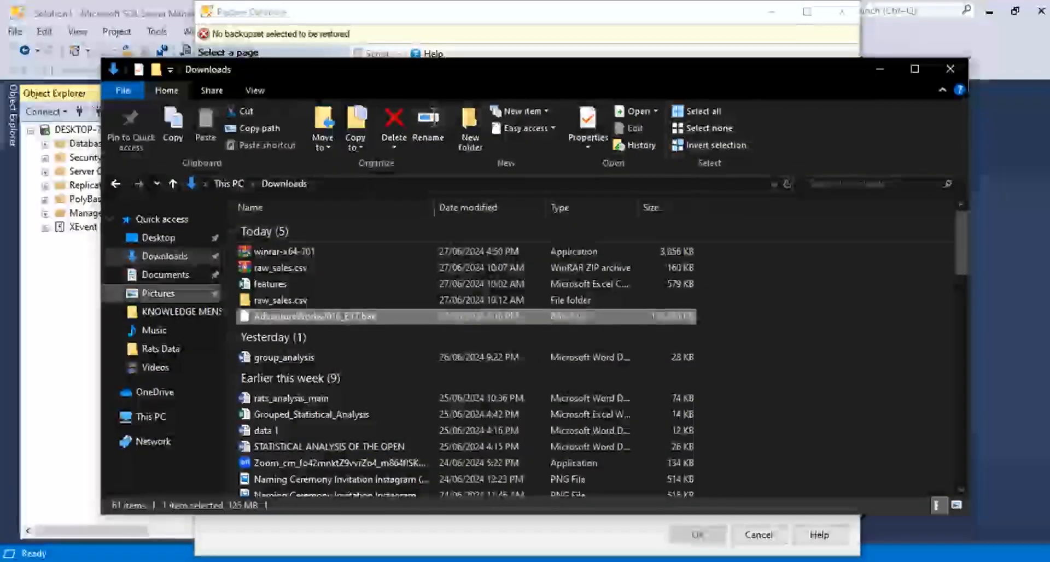
pyautogui.press('super+e')
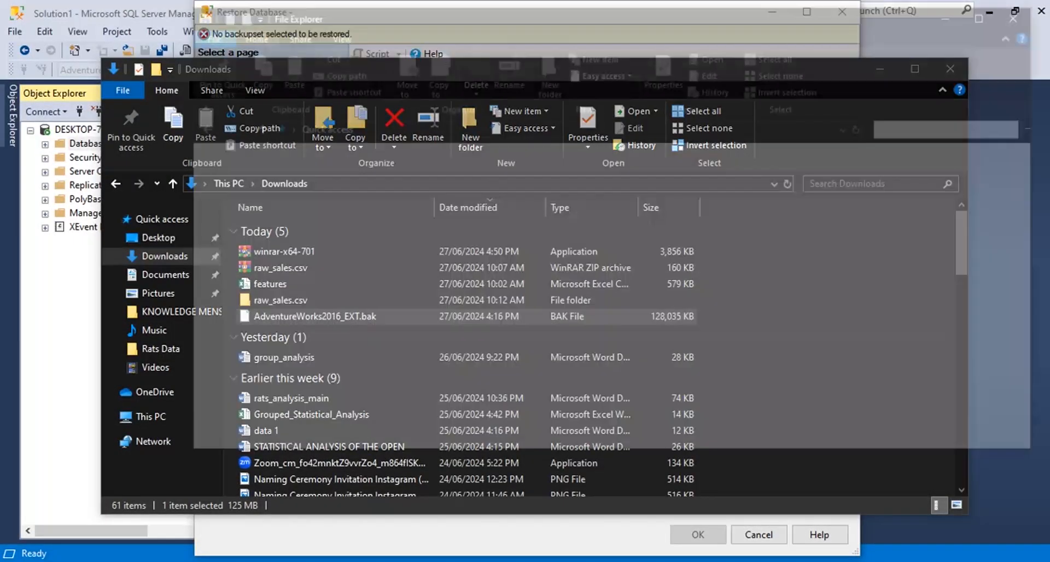
pyautogui.click(229, 360)
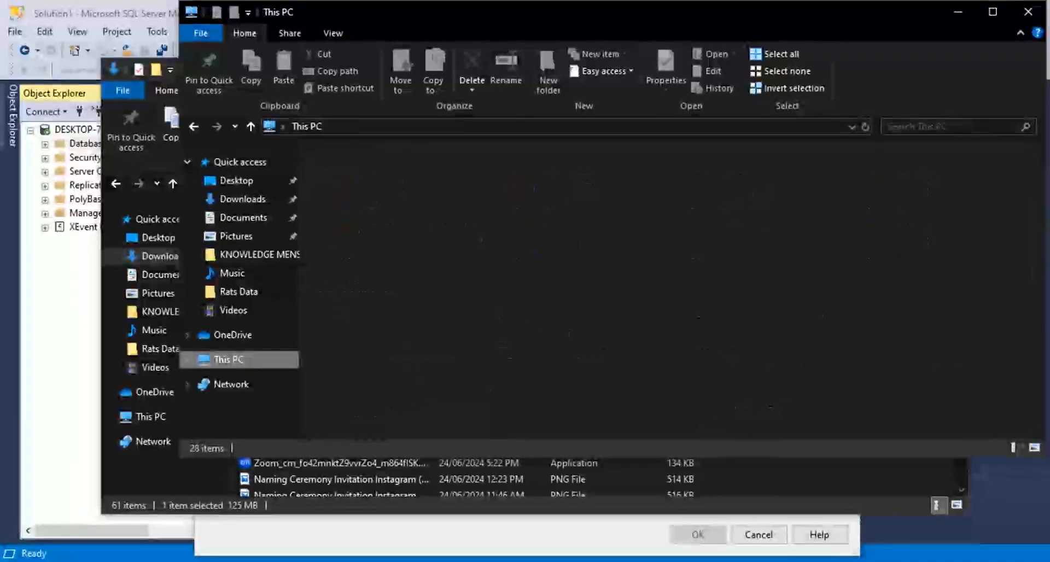
pyautogui.hotkey('alt', 'd')
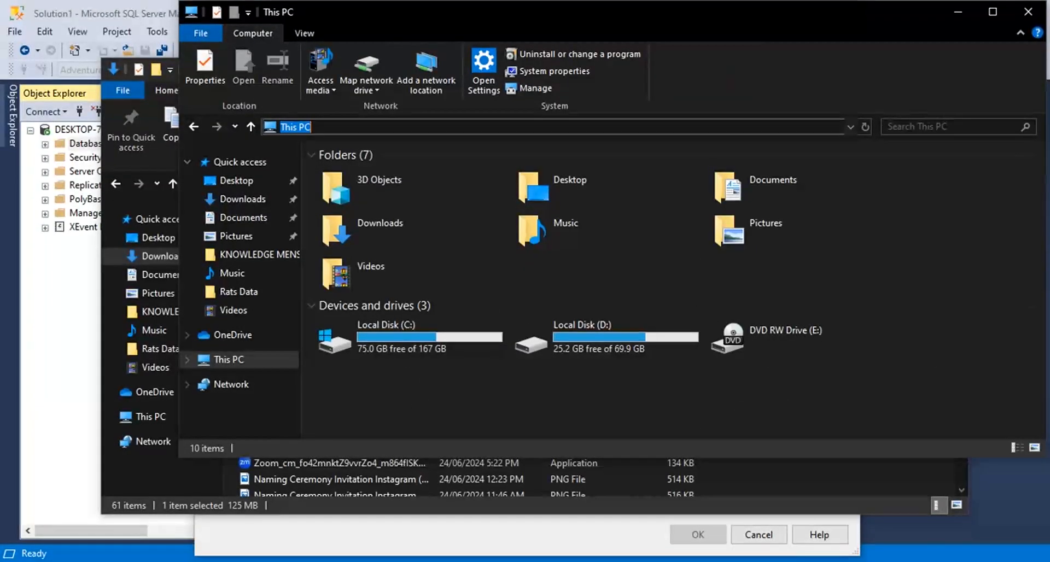
pyautogui.write('C:\\Program Files\\Microsoft SQL Server\\MSSQL13.SQLEXPRESS\\MSSQL\\Backup')
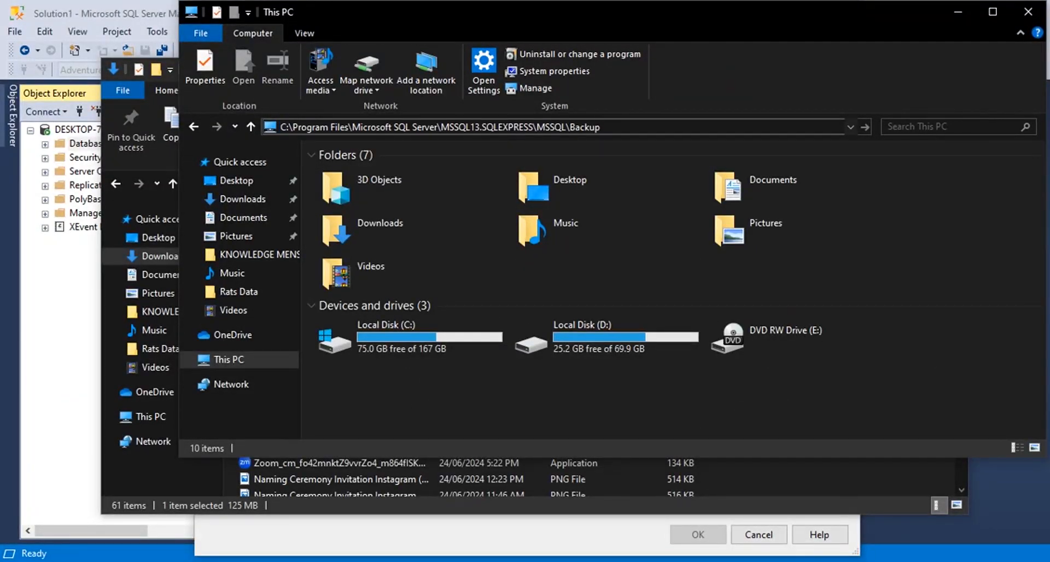
pyautogui.hotkey('ctrl', 'a')
pyautogui.press('Return')
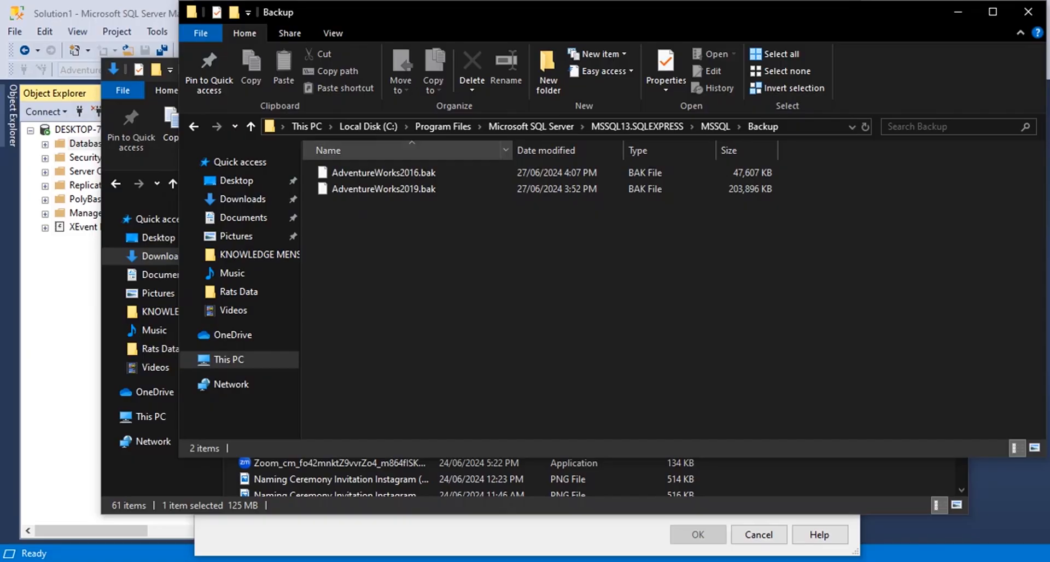
# Move AdventureWorks2016_EXT.bak from Downloads into the SQL Server Backup folder and minimise both File Explorer windows.
pyautogui.moveTo(667, 13); pyautogui.dragTo(701, 119)
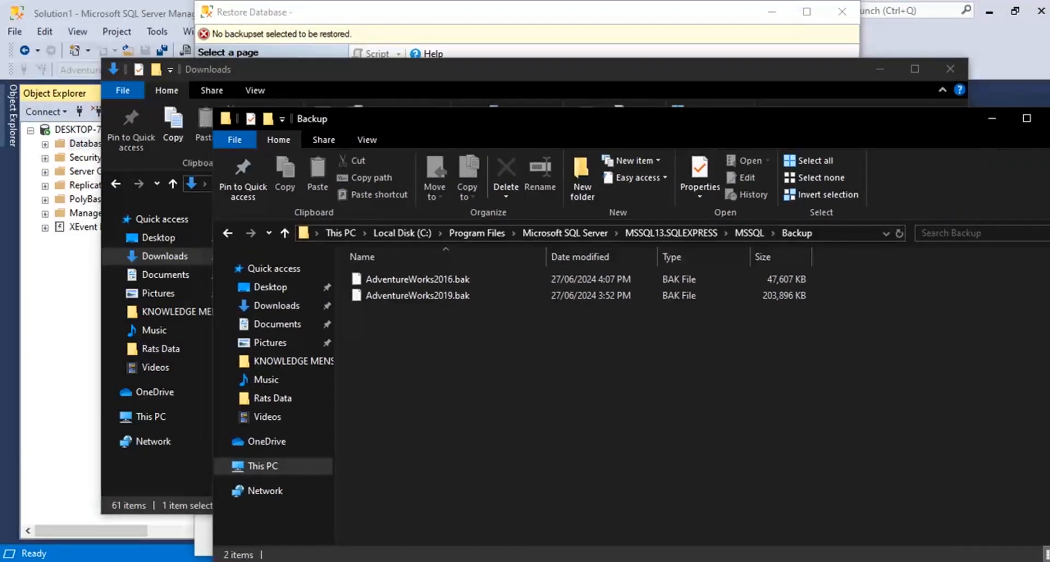
pyautogui.click(579, 71)
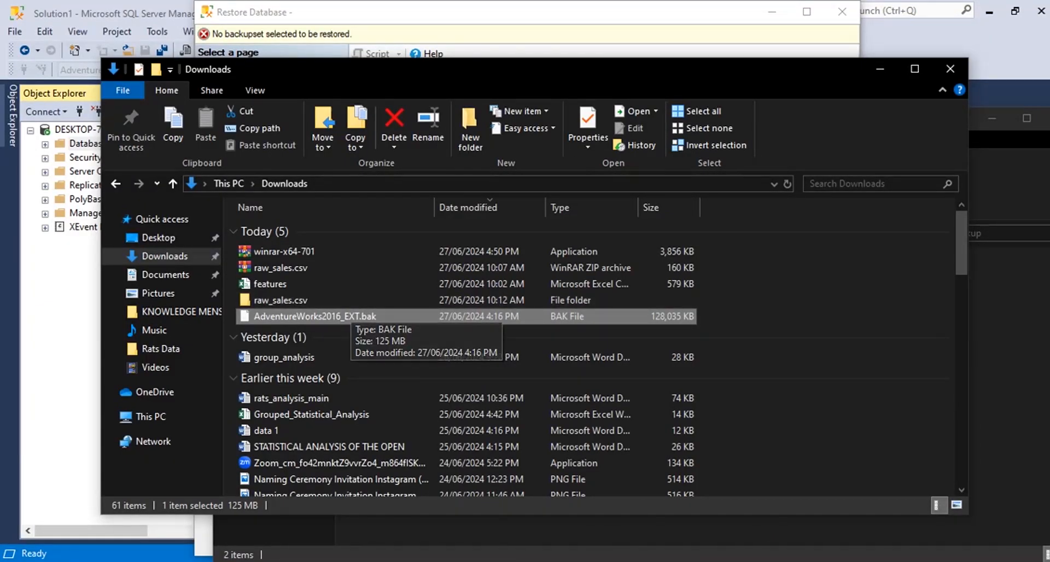
pyautogui.moveTo(646, 69); pyautogui.dragTo(512, 23)
pyautogui.moveTo(438, 271); pyautogui.dragTo(907, 304)
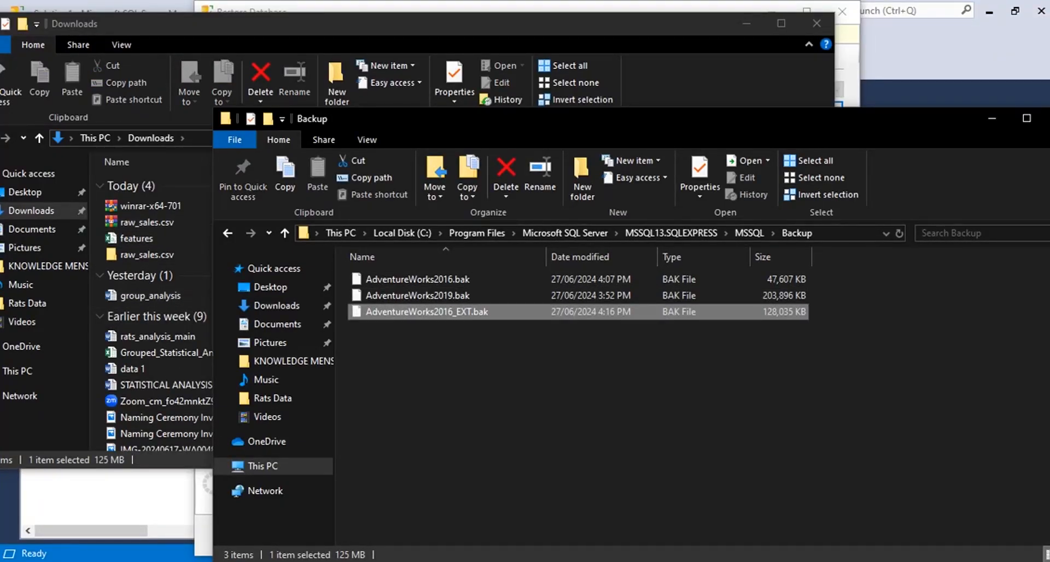
pyautogui.click(991, 119)
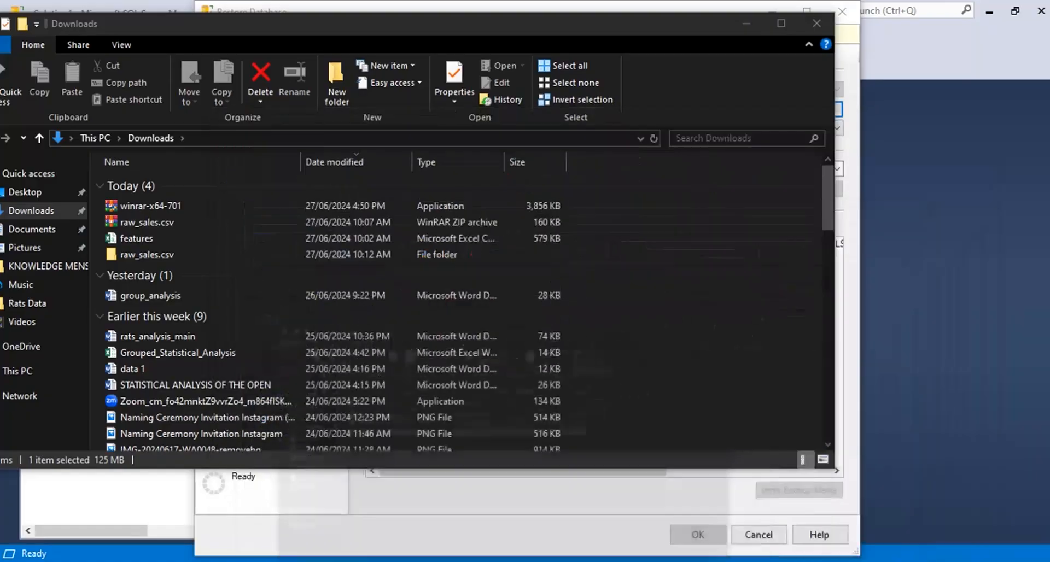
pyautogui.click(747, 24)
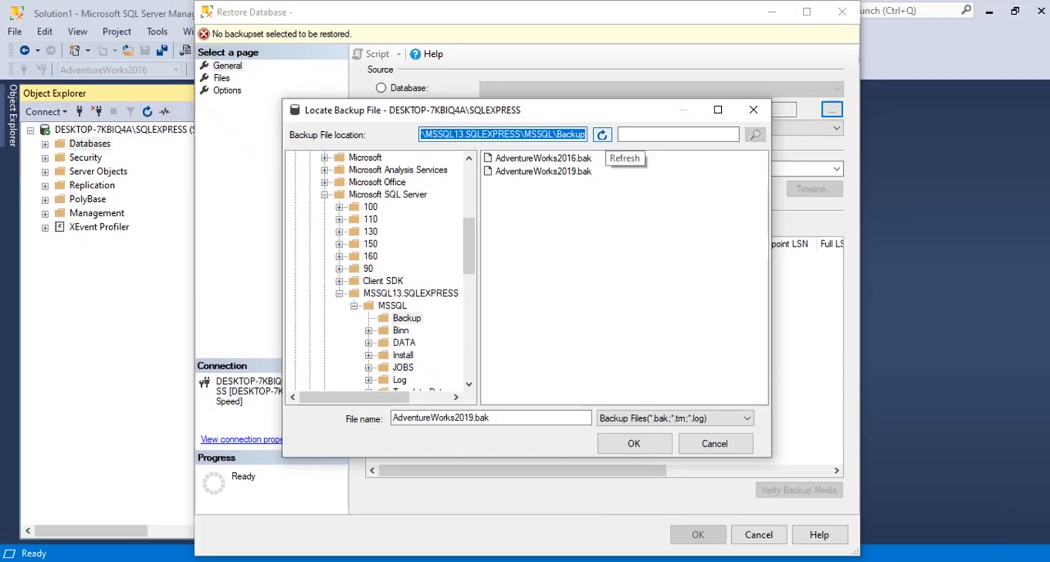
# Refresh the backup file list, add AdventureWorks2016_EXT.bak as the backup media and restore the database from it.
pyautogui.click(602, 135)
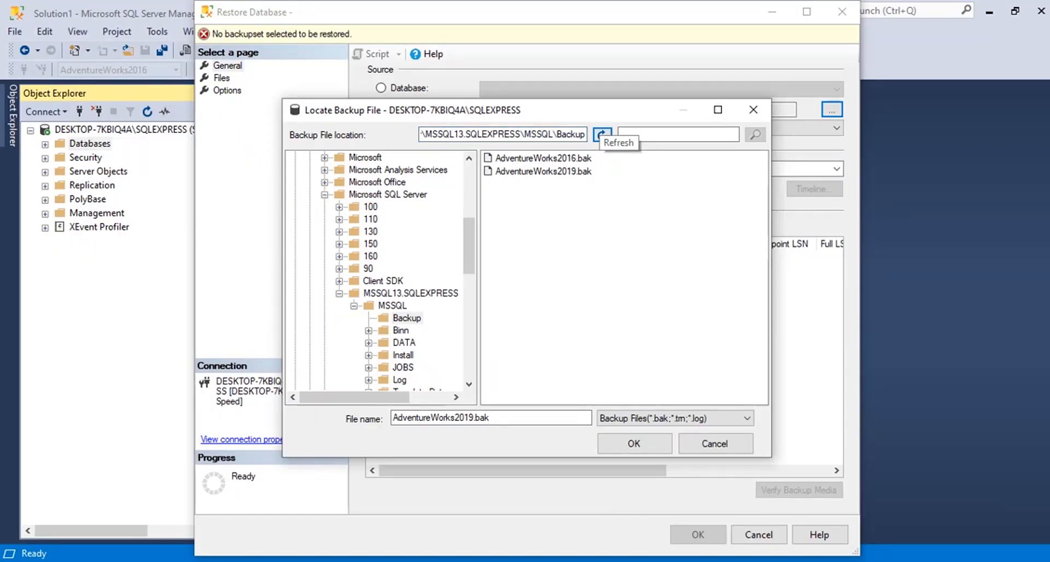
pyautogui.click(602, 135)
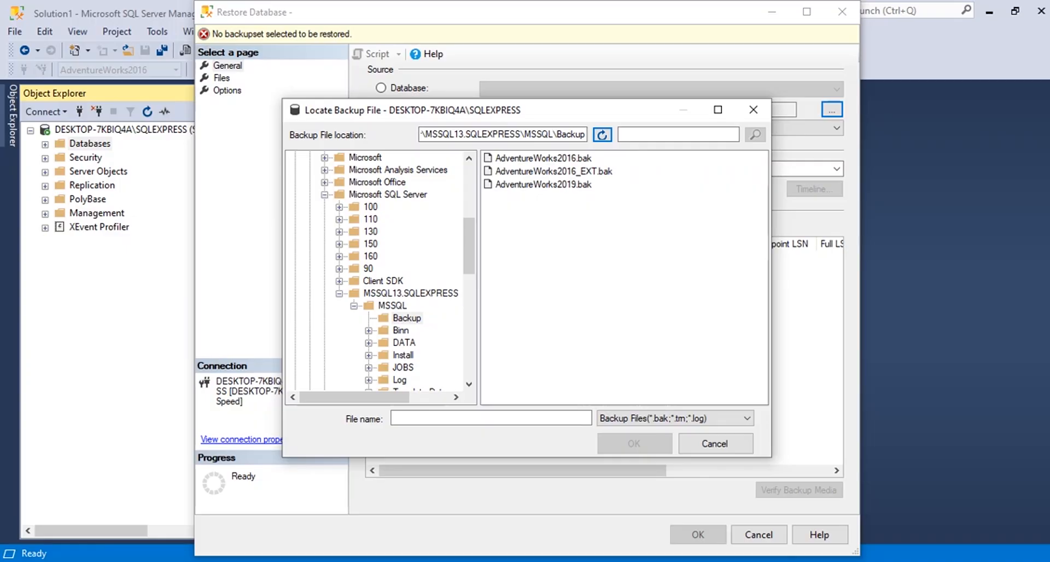
pyautogui.click(553, 172)
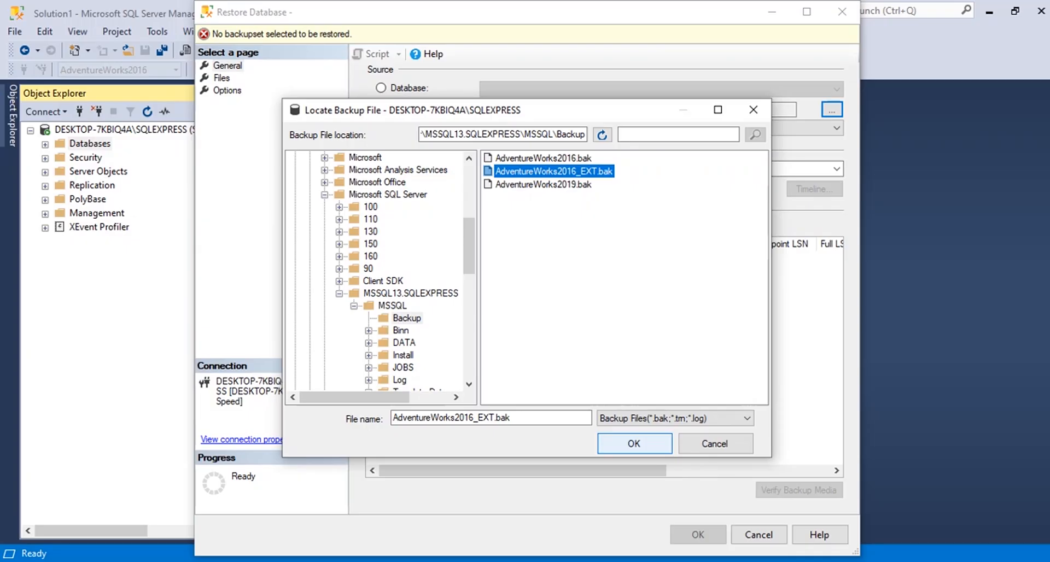
pyautogui.click(633, 444)
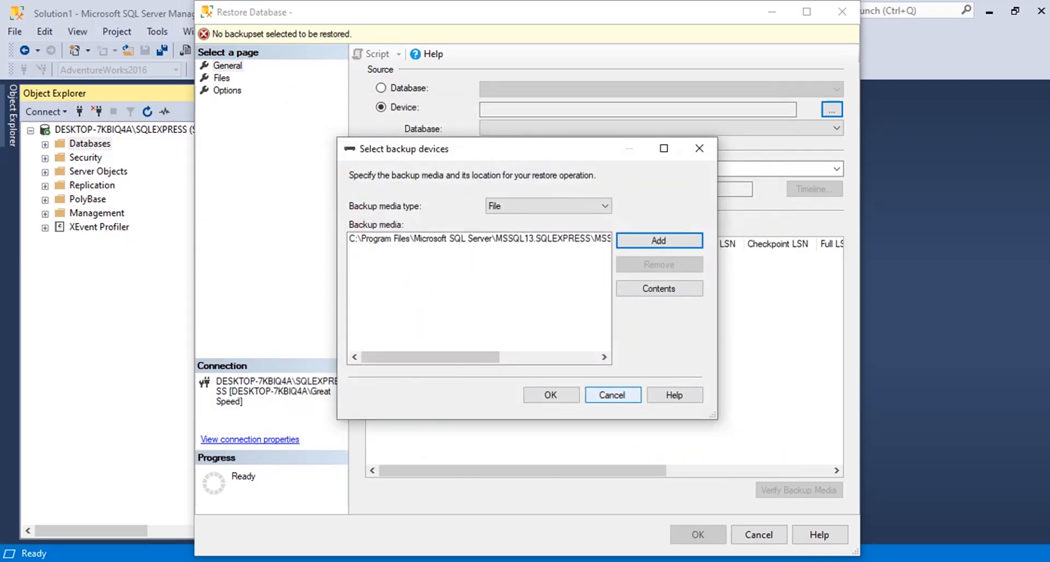
pyautogui.click(551, 395)
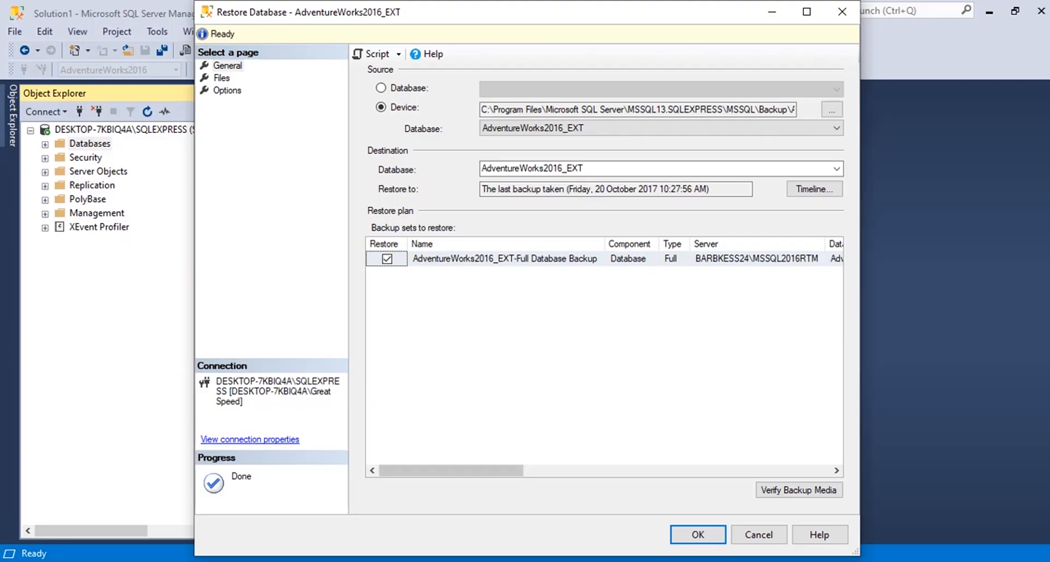
pyautogui.click(697, 534)
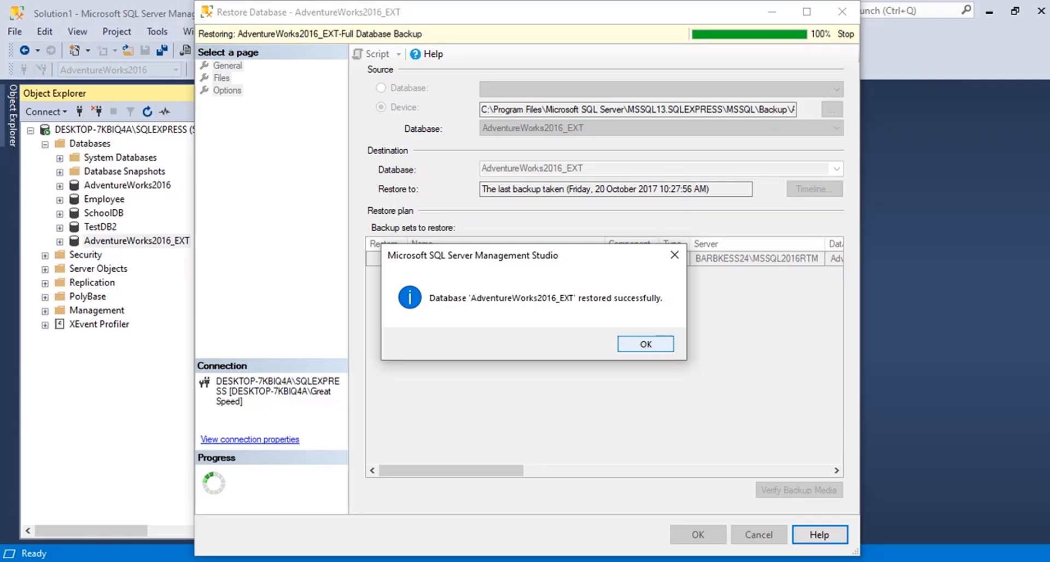
pyautogui.press('Return')
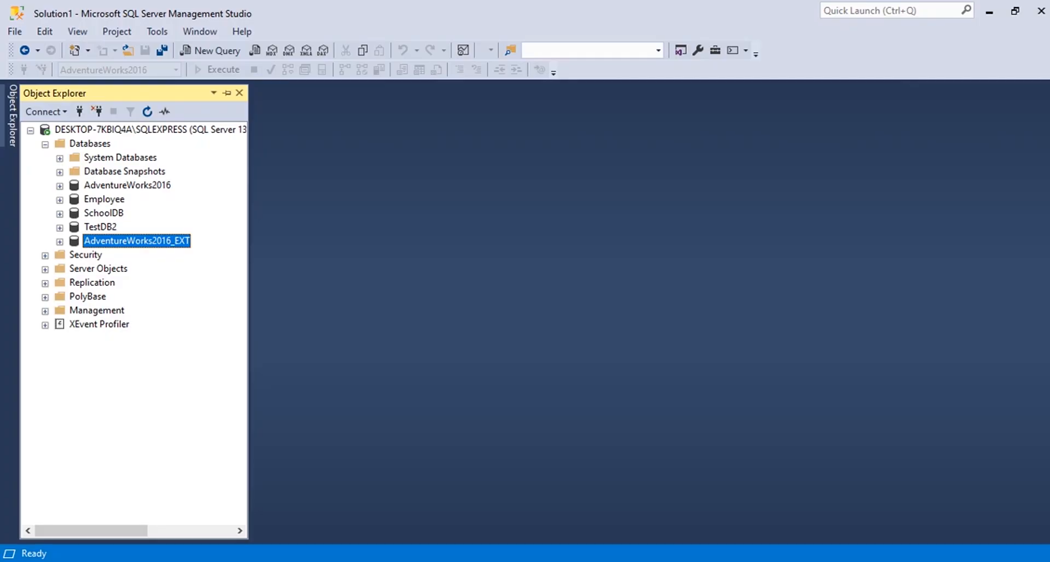
# Expand the restored AdventureWorks2016_EXT database and look through its list of tables.
pyautogui.press('Right')
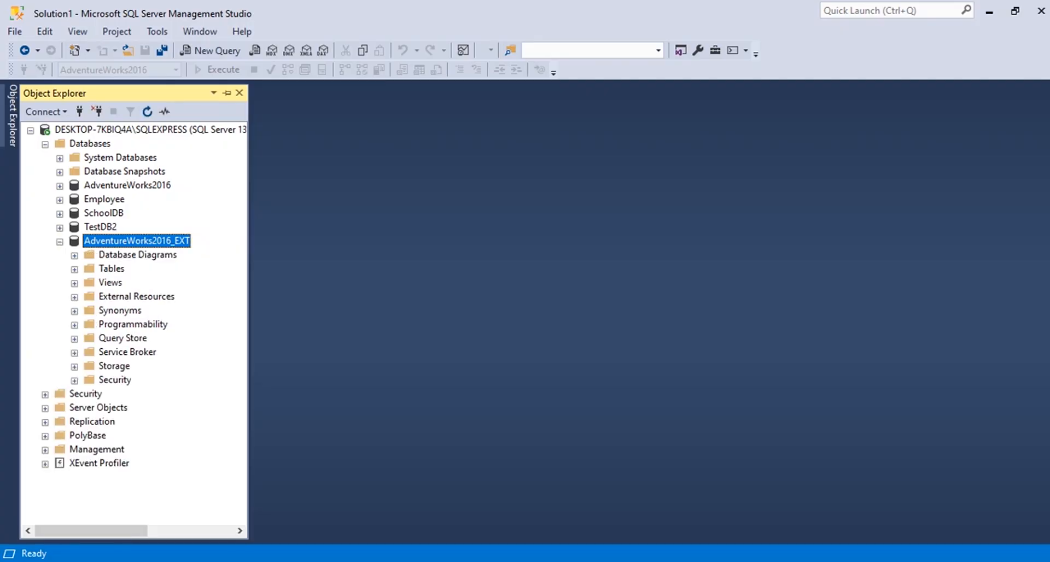
pyautogui.click(75, 270)
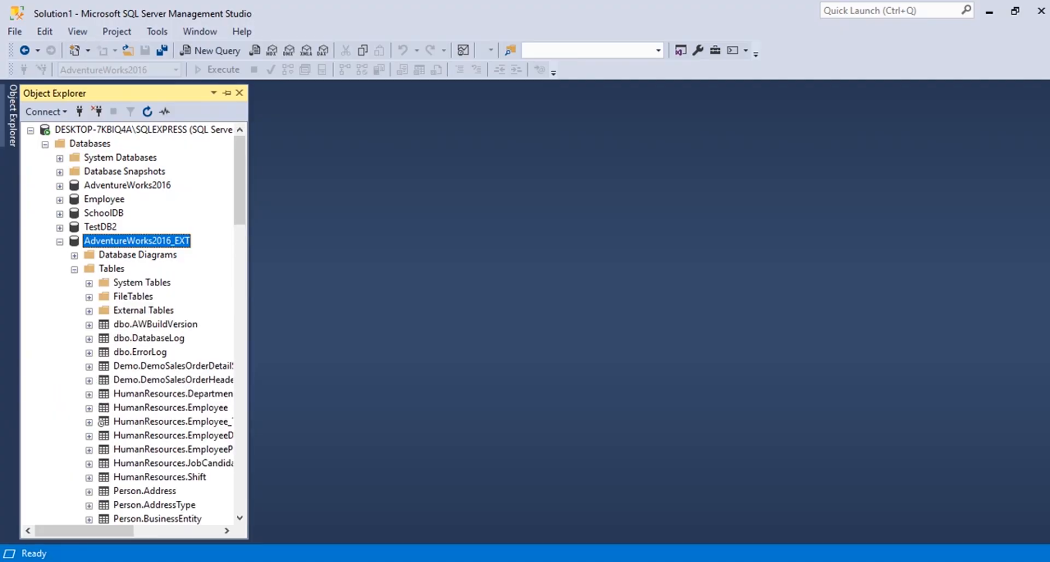
pyautogui.scroll(-1, 134, 324)
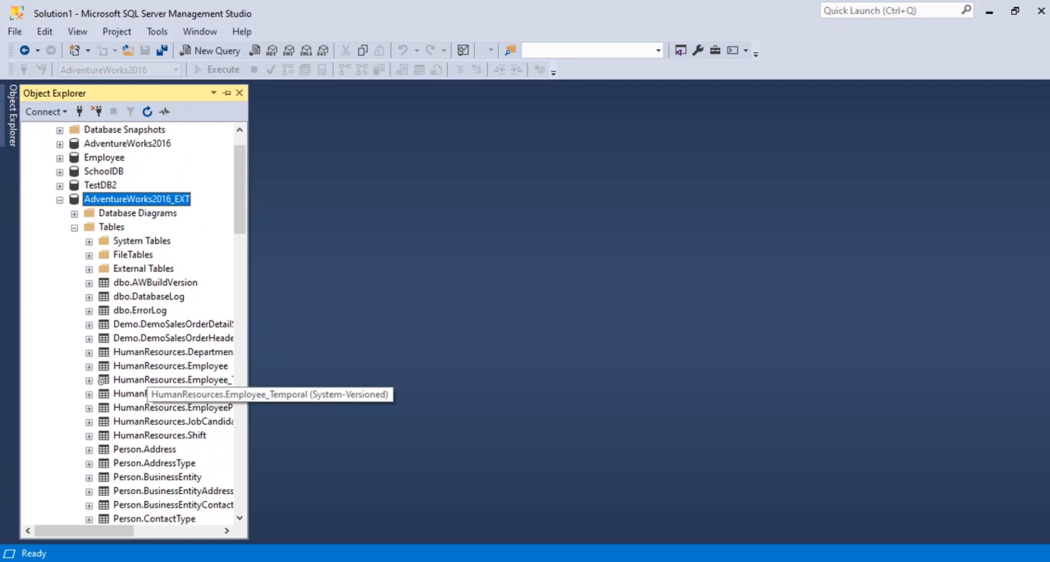
pyautogui.scroll(-2, 164, 399)
pyautogui.scroll(-13, 164, 399)
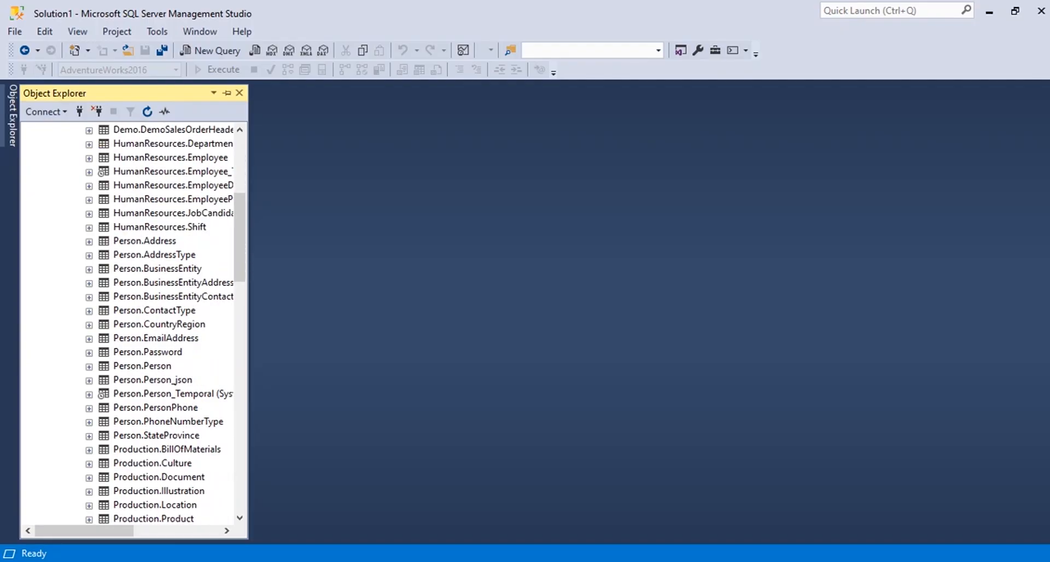
pyautogui.scroll(-6, 134, 323)
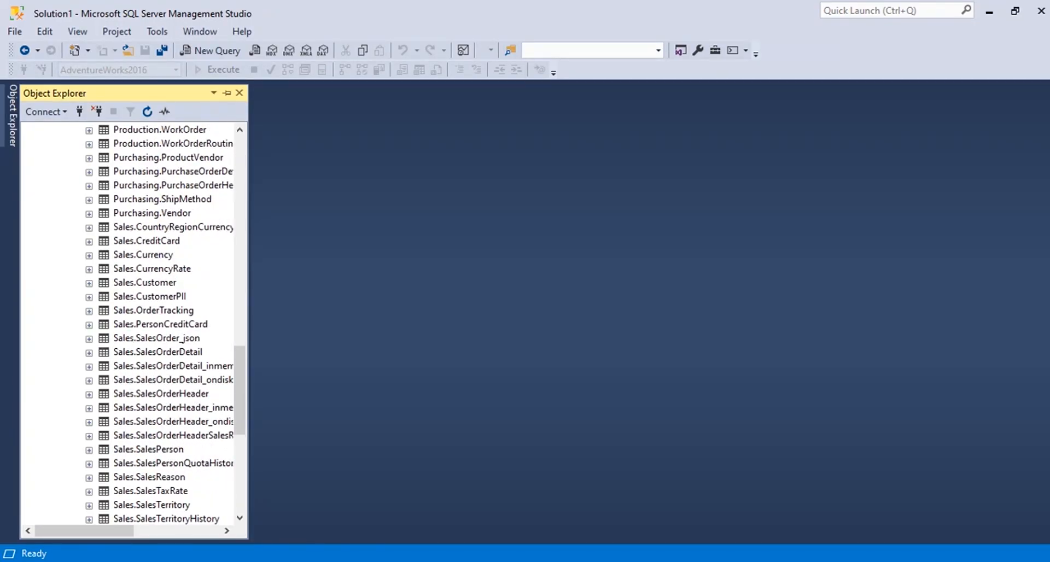
pyautogui.scroll(20, 134, 323)
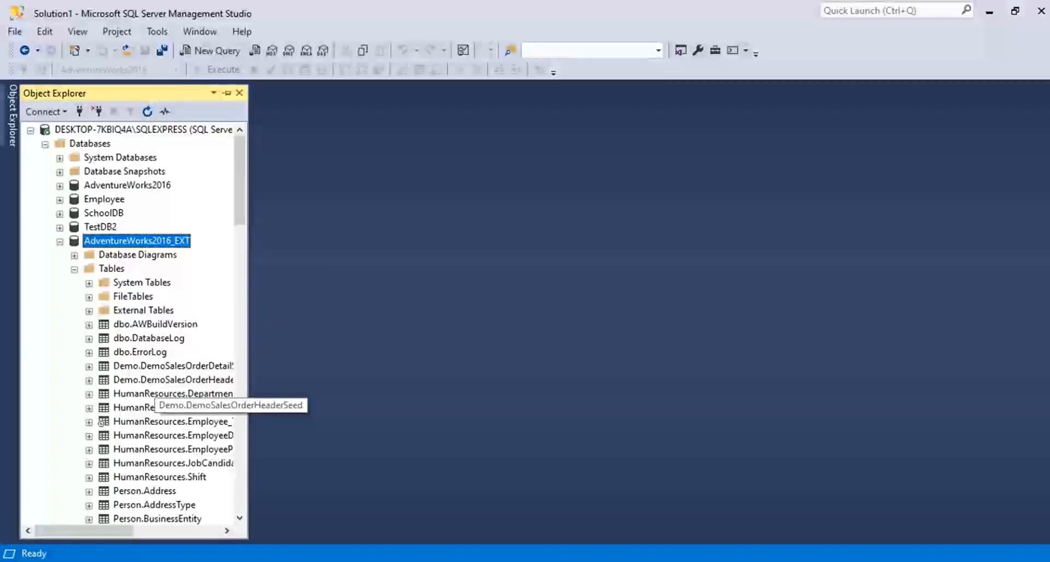
# Open a new query on the AdventureWorks2016_EXT database.
pyautogui.click(211, 50)
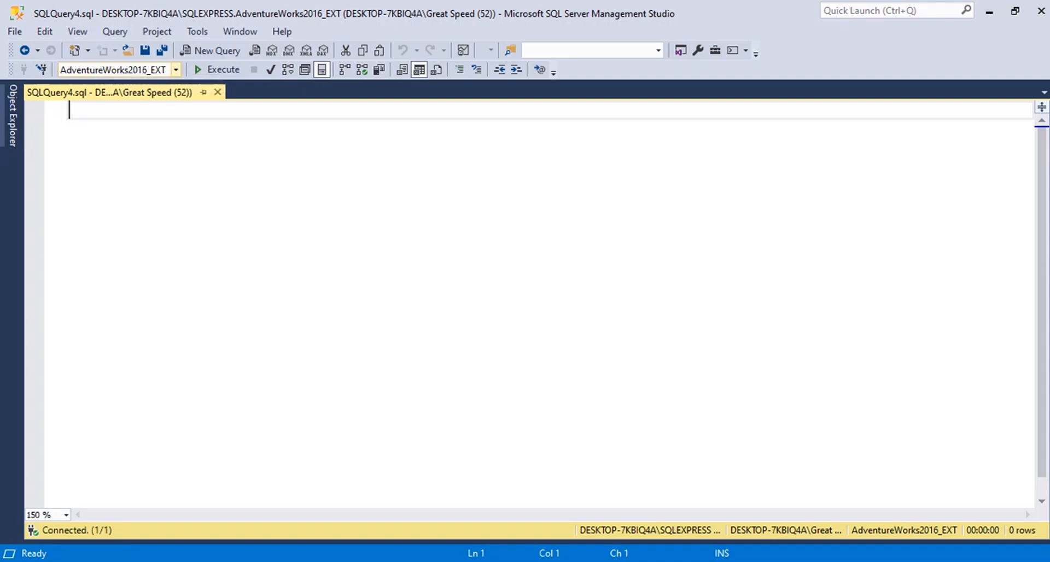
# Check the list of databases available to the query, keeping AdventureWorks2016_EXT selected.
pyautogui.click(176, 70)
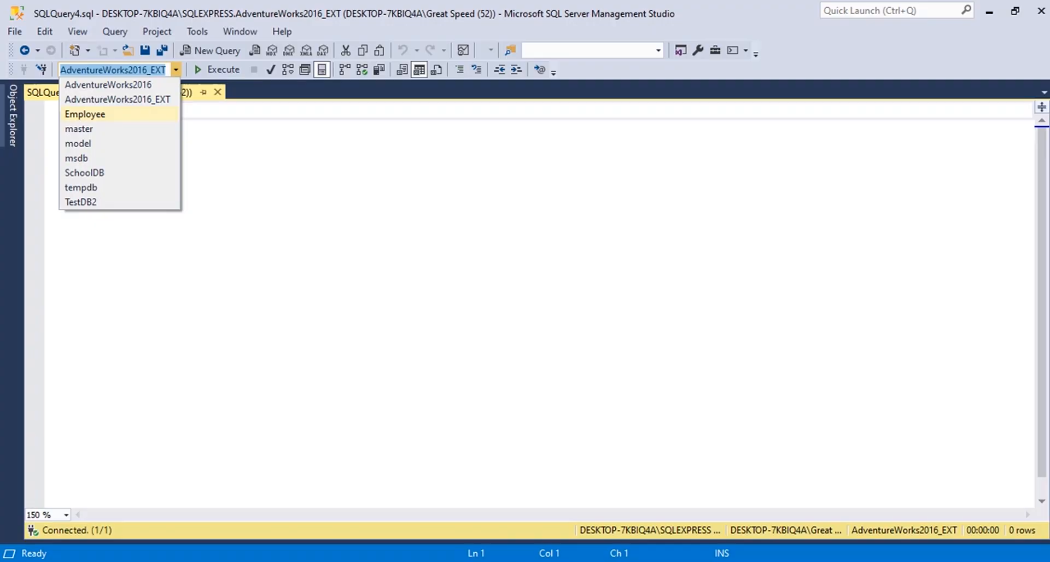
pyautogui.press('Escape')
pyautogui.click(69, 110)
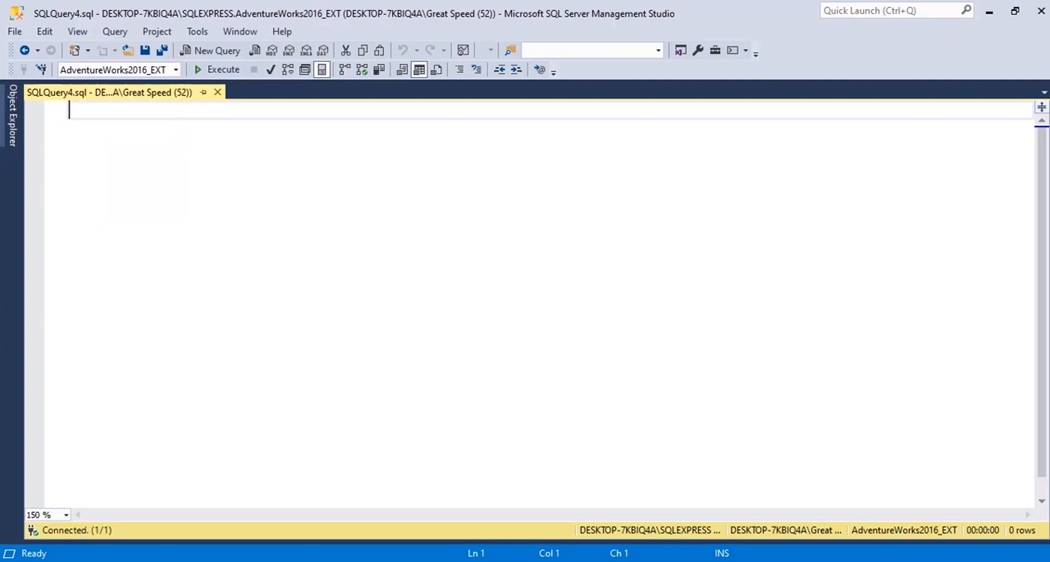
# Write the query SELECT * FROM Demo.DemoSalesOrderHeaderSeed in the empty query editor.
pyautogui.write('SELECT')
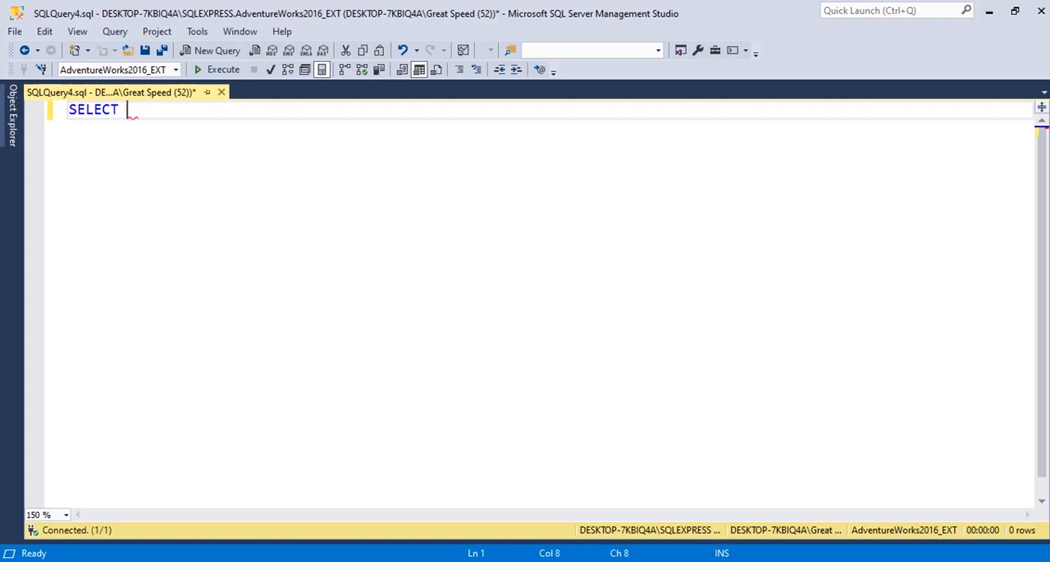
pyautogui.write(' * FROM')
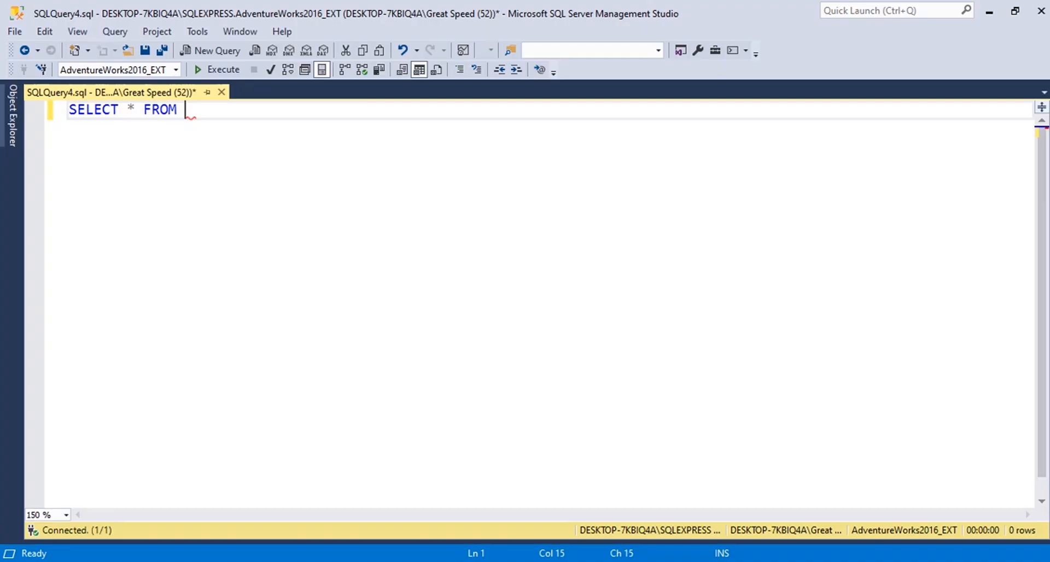
pyautogui.write('D')
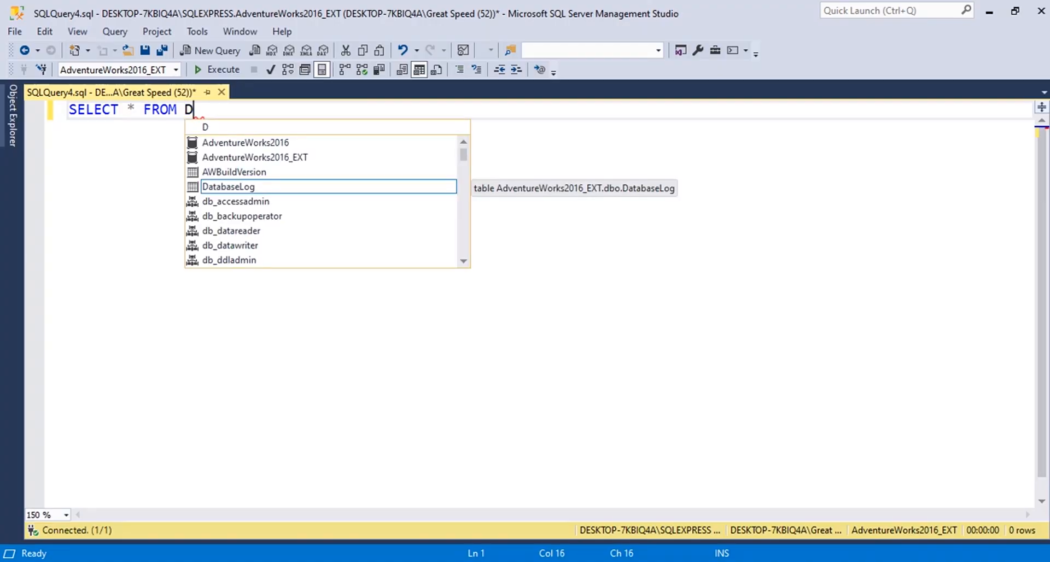
pyautogui.write('e')
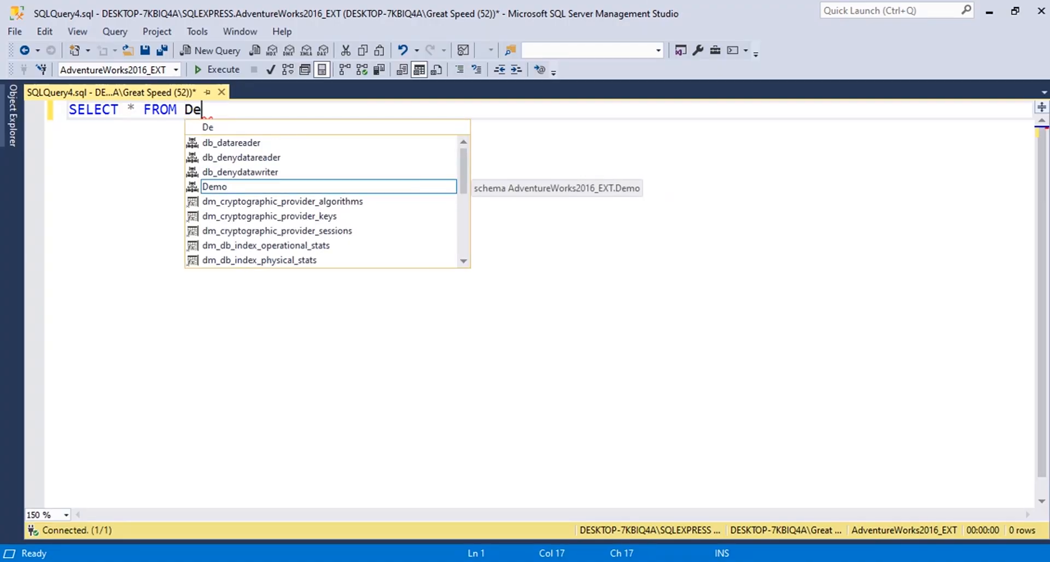
pyautogui.press('Tab')
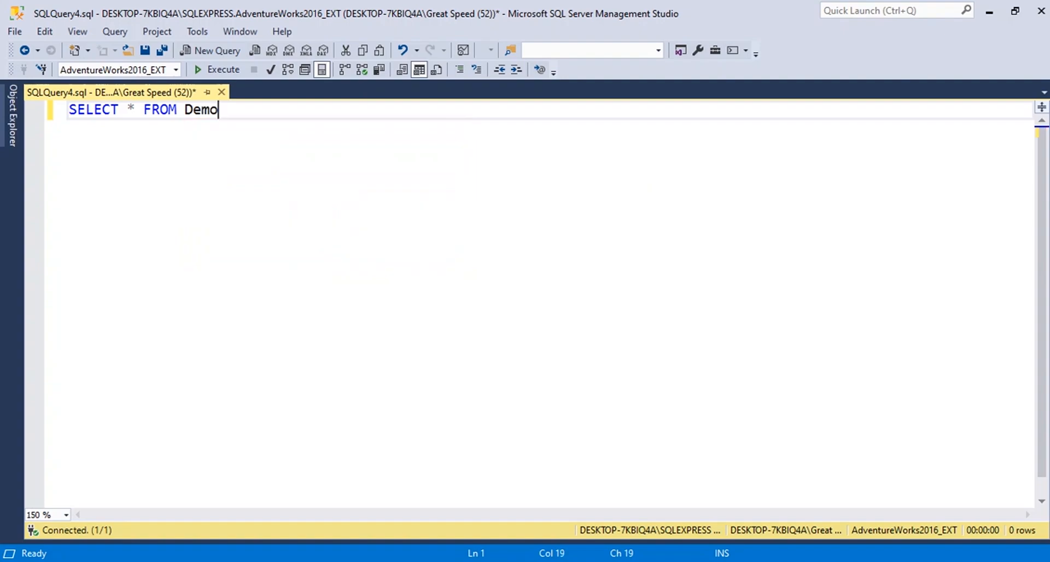
pyautogui.write('.')
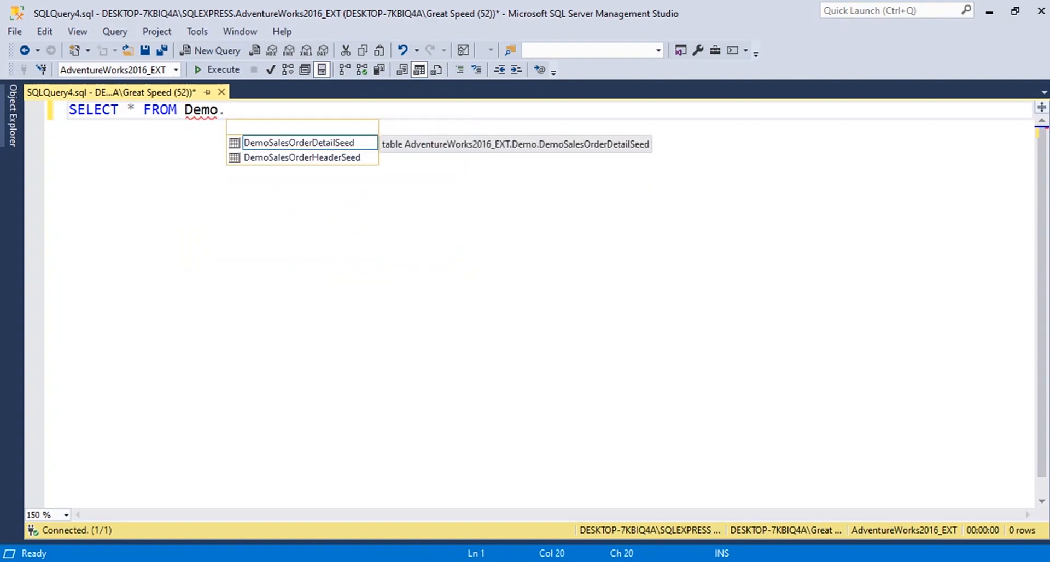
pyautogui.press('Down')
pyautogui.press('Down')
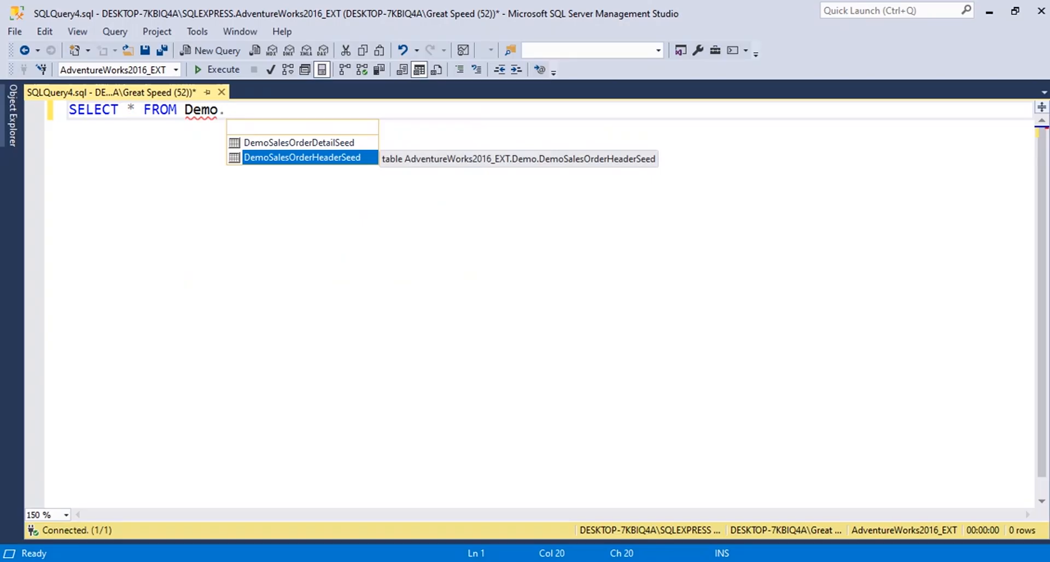
pyautogui.press('Tab')
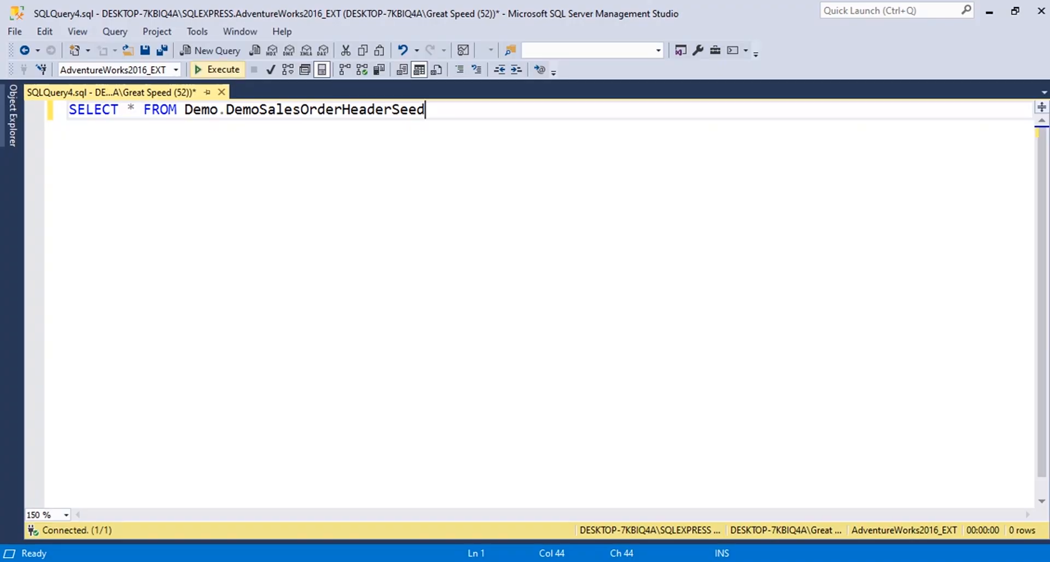
# Execute the DemoSalesOrderHeaderSeed query and look through the returned rows, ending back at the first row.
pyautogui.click(218, 70)
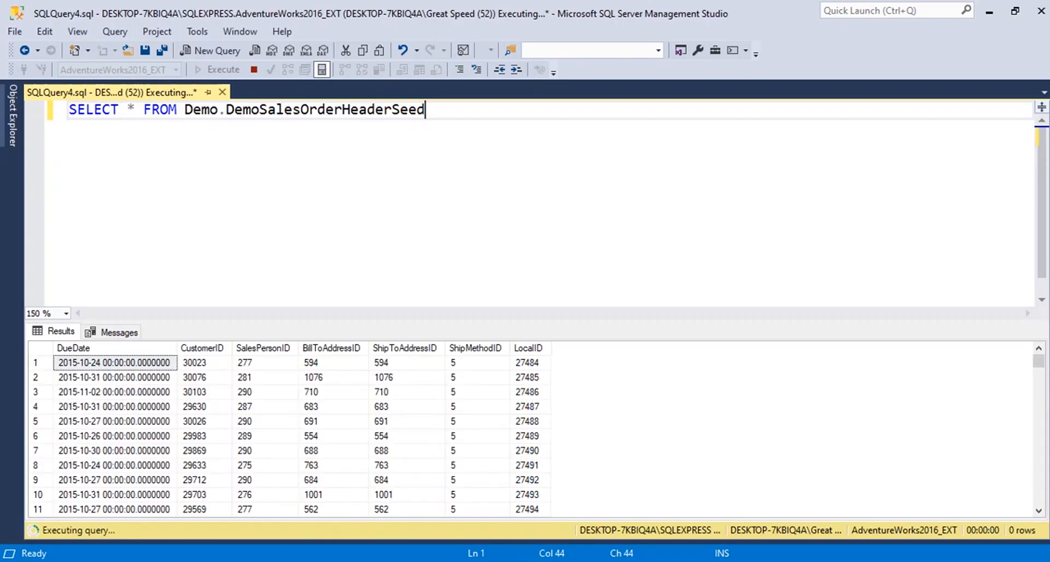
pyautogui.scroll(-16, 530, 432)
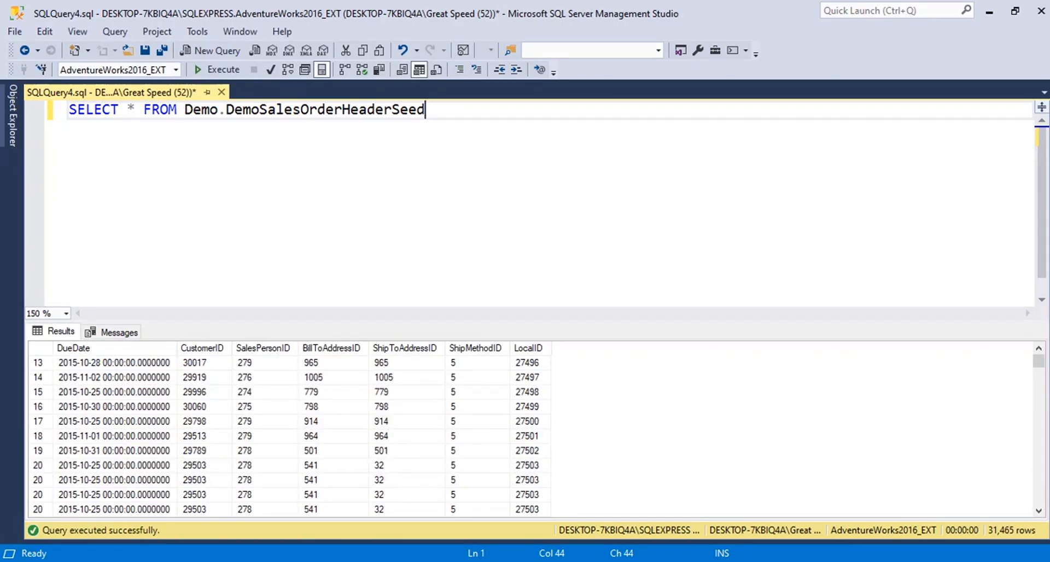
pyautogui.scroll(-20, 530, 432)
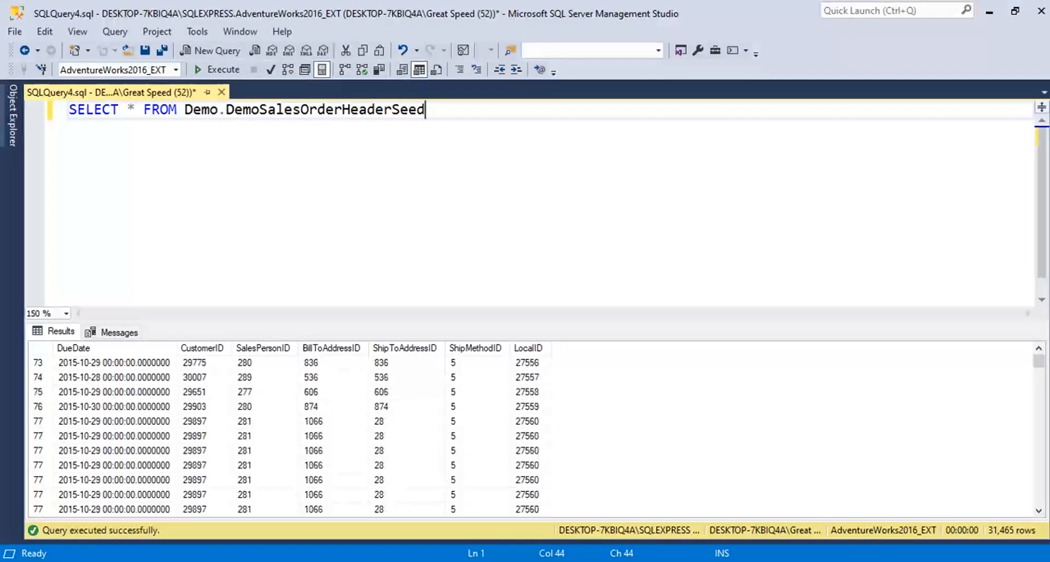
pyautogui.scroll(-8, 530, 432)
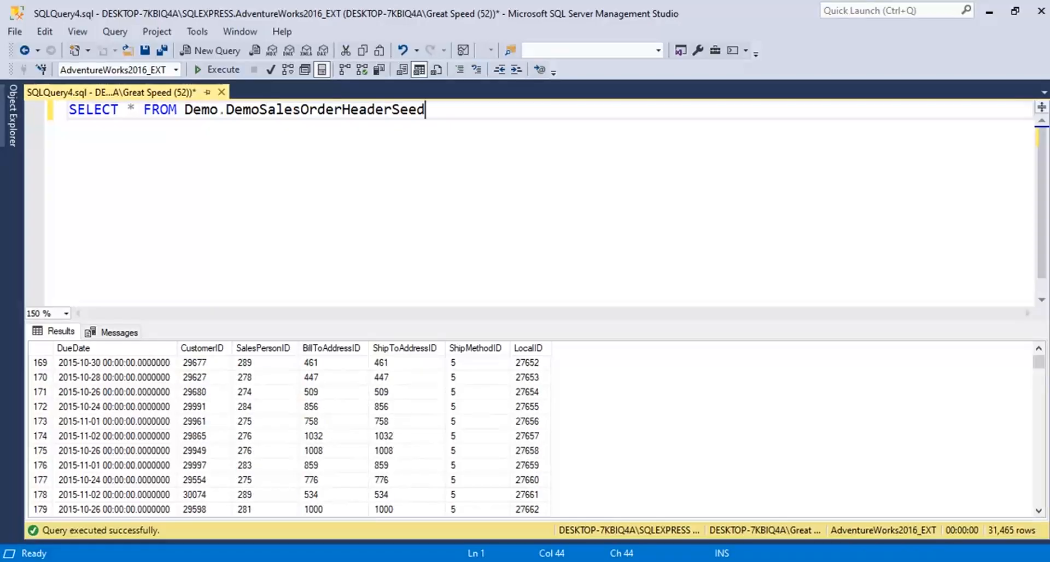
pyautogui.moveTo(1038, 362); pyautogui.dragTo(1038, 398)
pyautogui.hotkey('ctrl', 'Home')
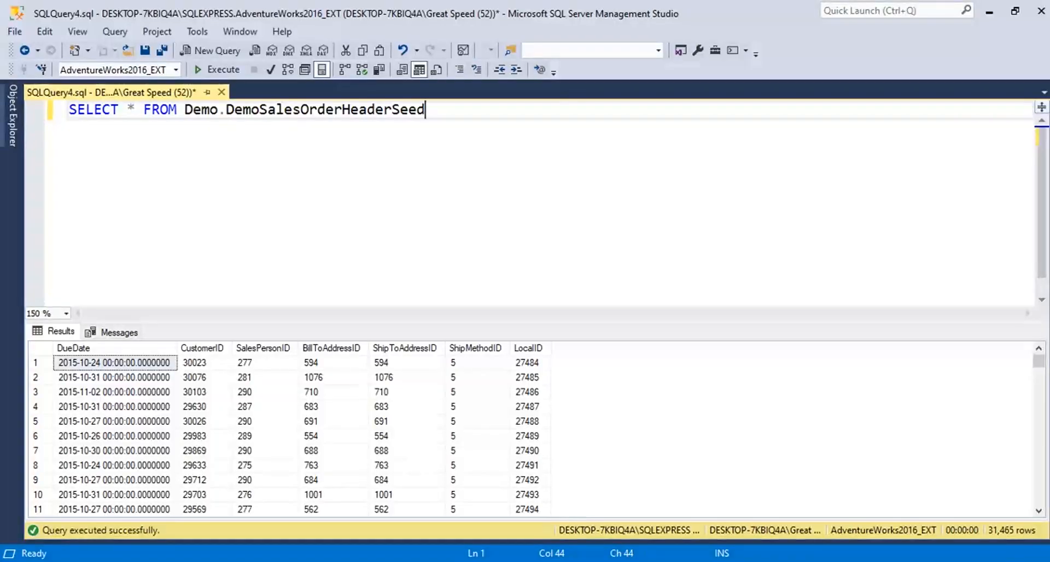
# Replace the table name in the SELECT statement with HumanResources.Department.
pyautogui.moveTo(424, 110); pyautogui.dragTo(185, 110)
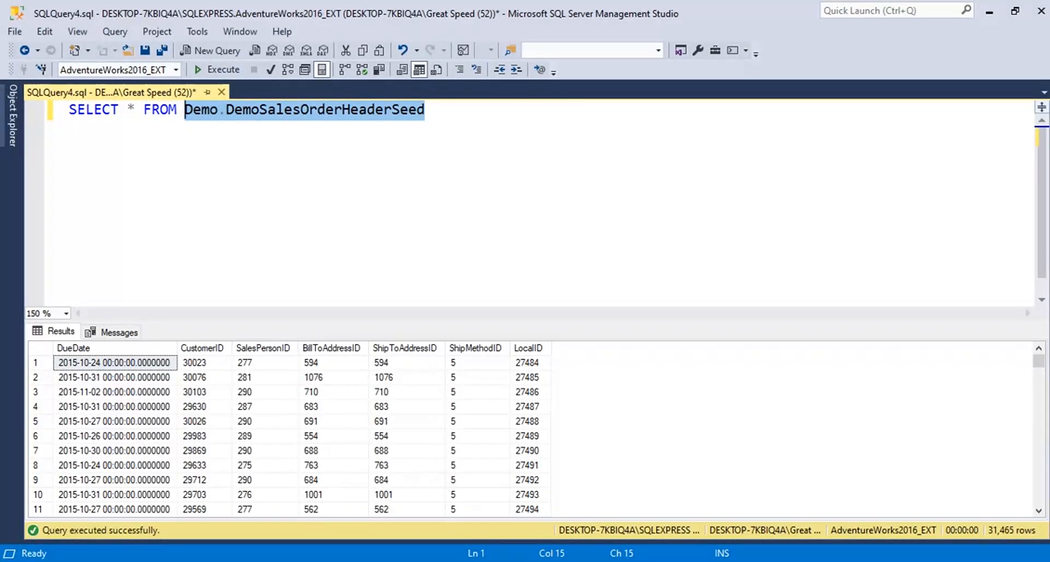
pyautogui.press('Delete')
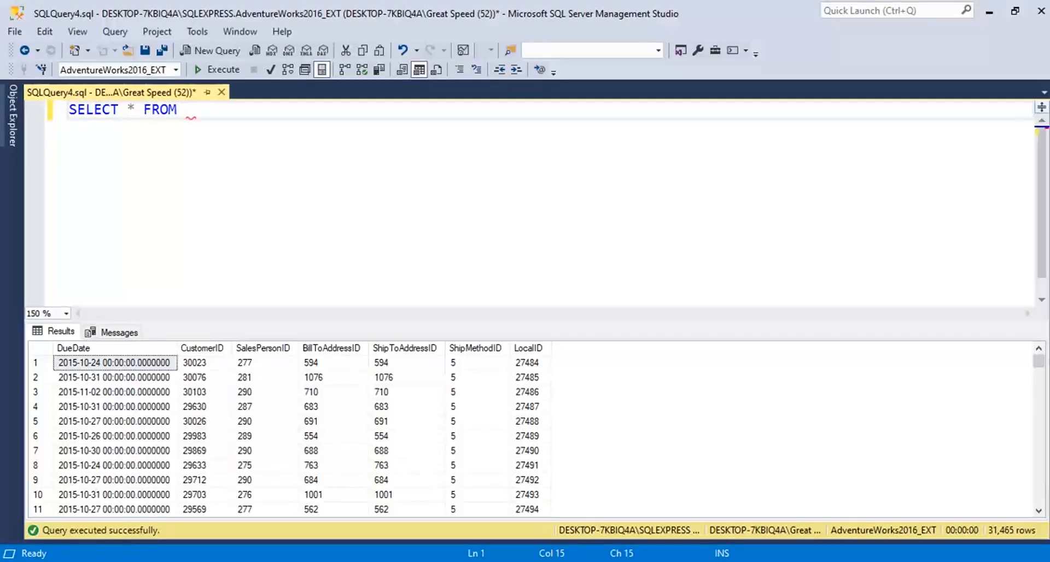
pyautogui.write('H')
pyautogui.press('Escape')
pyautogui.press('BackSpace')
pyautogui.write('H')
pyautogui.press('Tab')
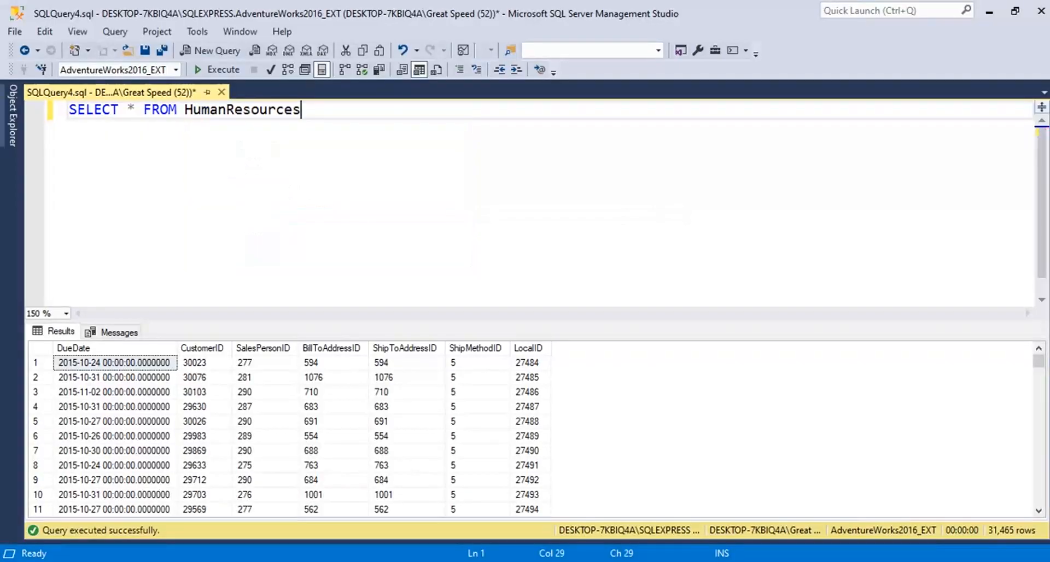
pyautogui.write('.')
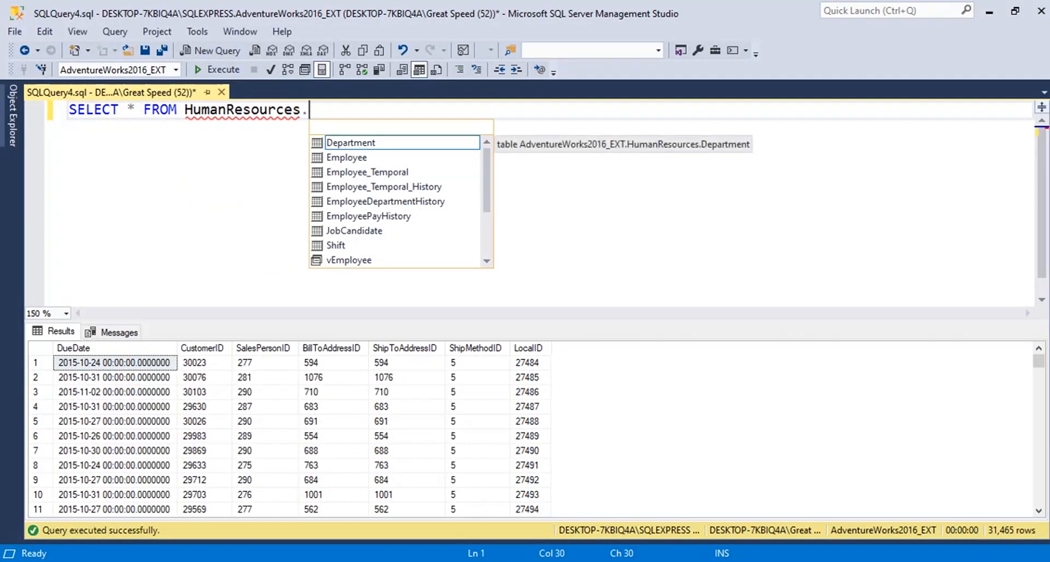
pyautogui.press('Tab')
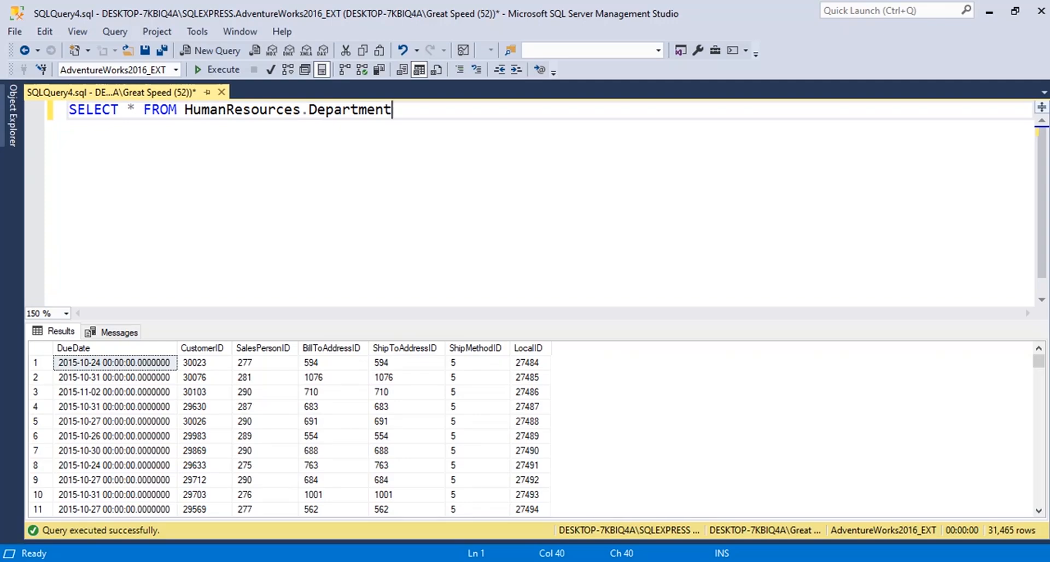
# Execute the HumanResources.Department query and look through the returned departments, ending back at the first row.
pyautogui.click(219, 69)
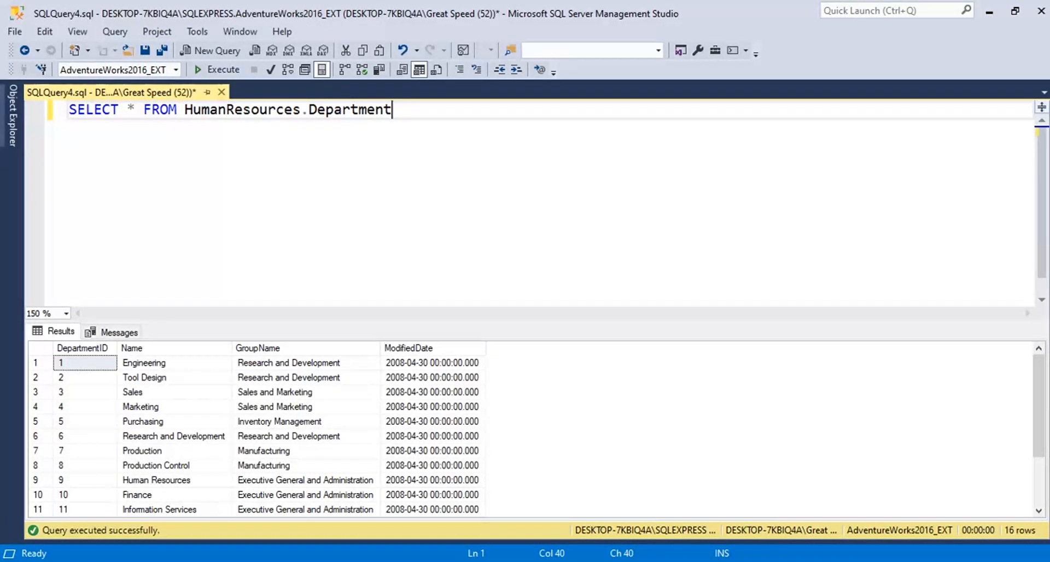
pyautogui.scroll(-1, 257, 436)
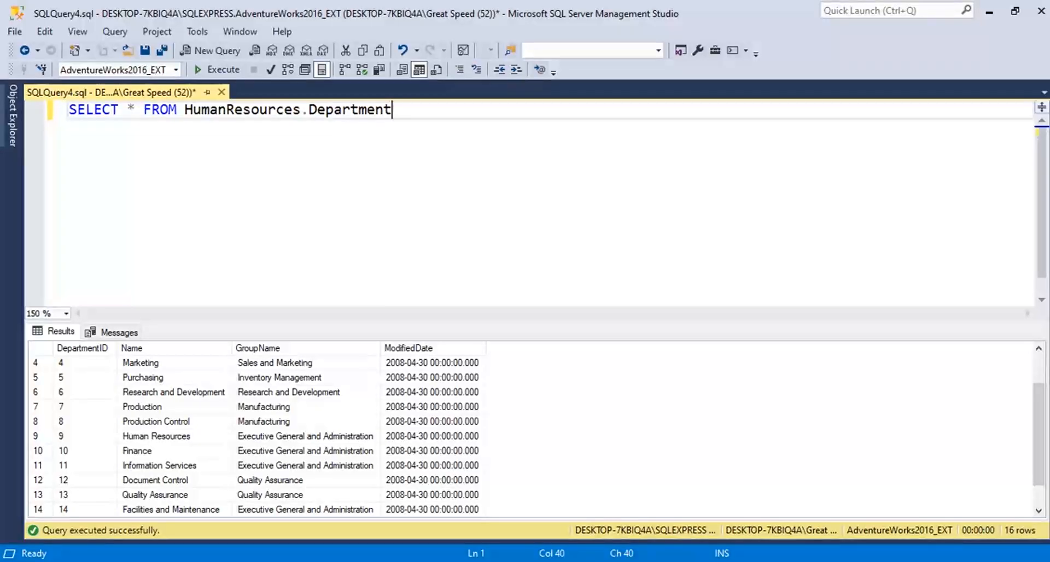
pyautogui.scroll(-1, 257, 436)
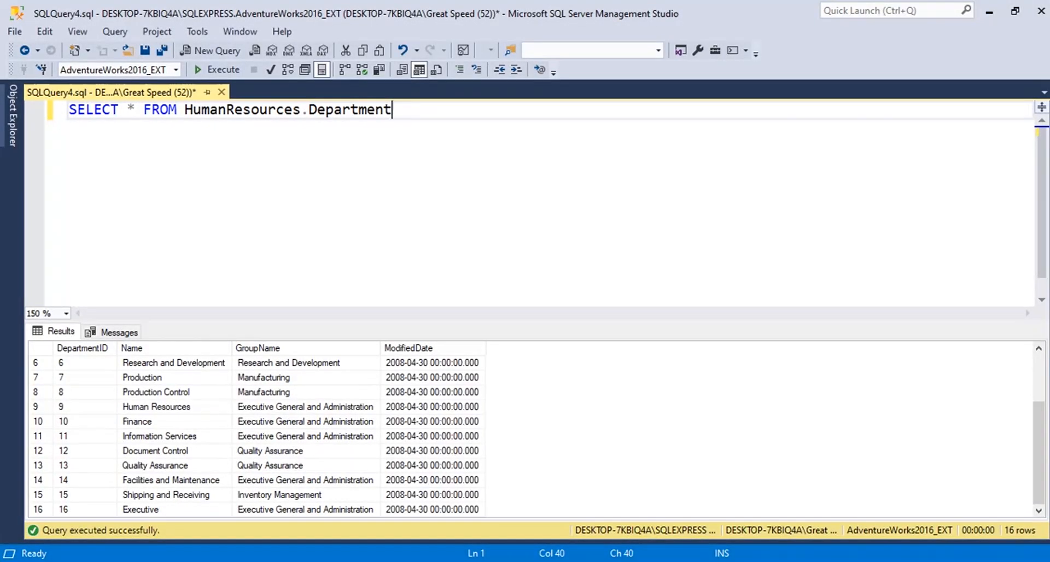
pyautogui.scroll(2, 257, 435)
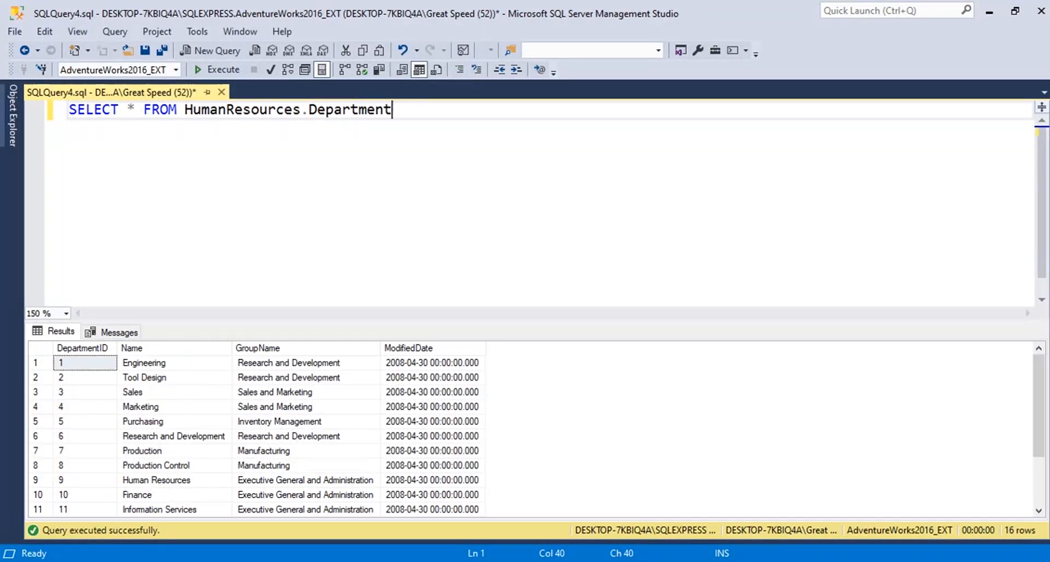